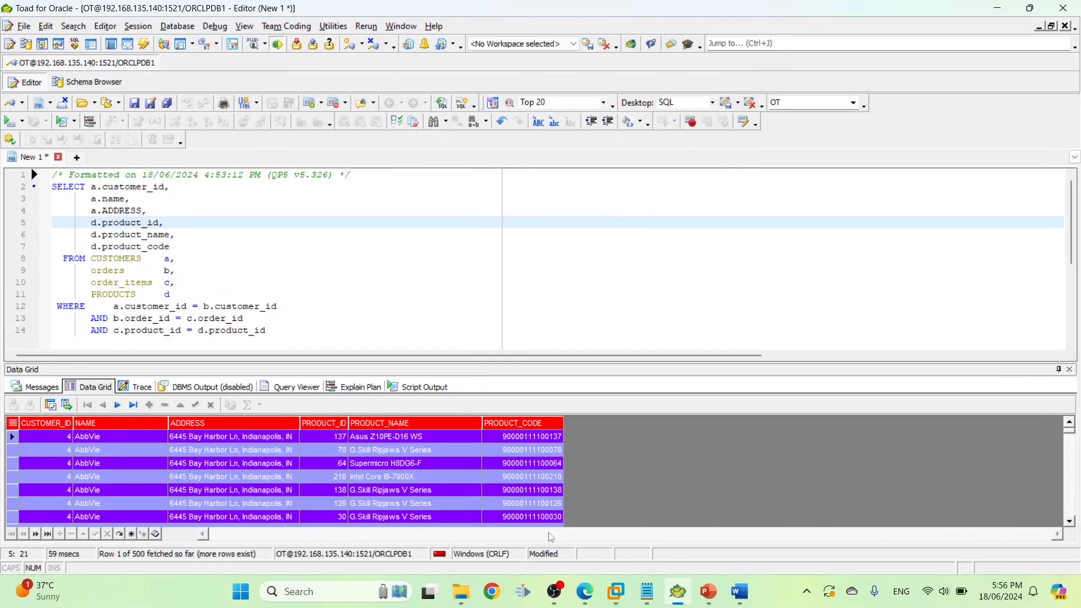
Switch to Microsoft Edge and open the Invoices Data model from the BI Publisher Reports catalog folder.
left_click(584, 591)
left_click(507, 298)
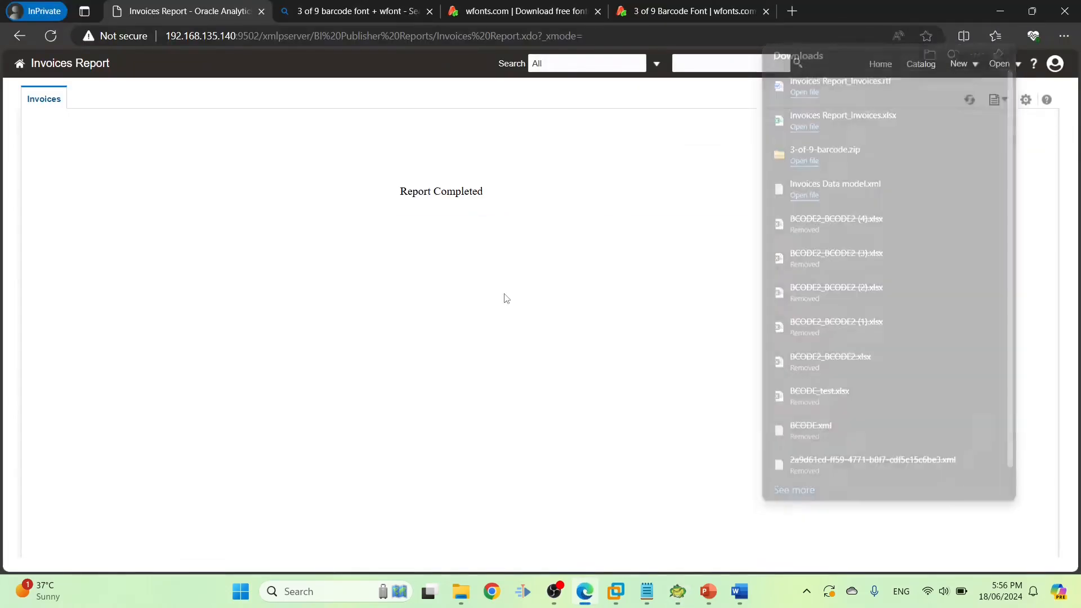
left_click(922, 64)
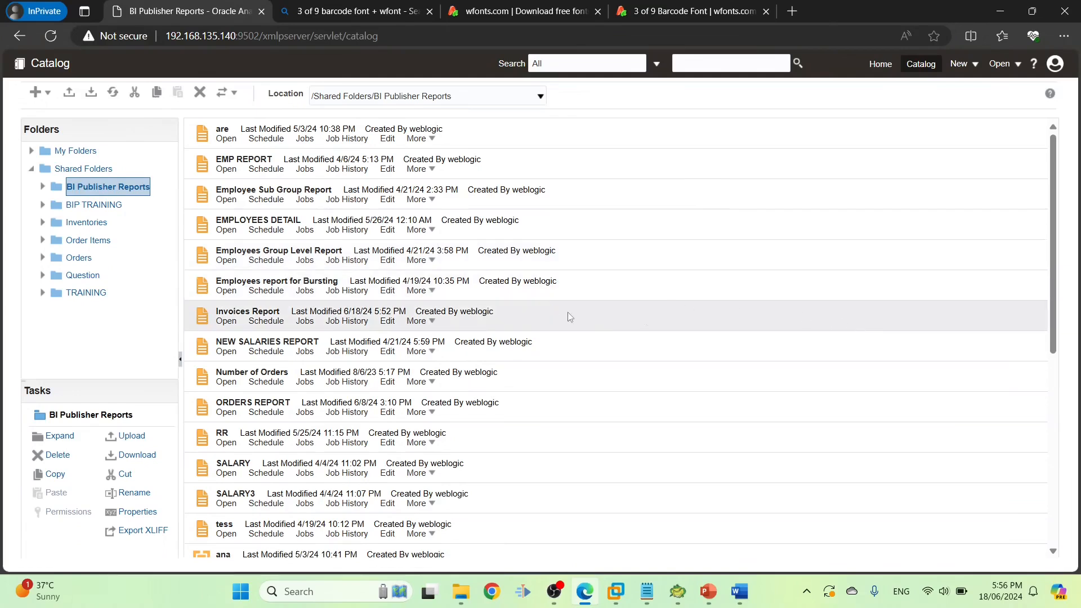
left_click(419, 321)
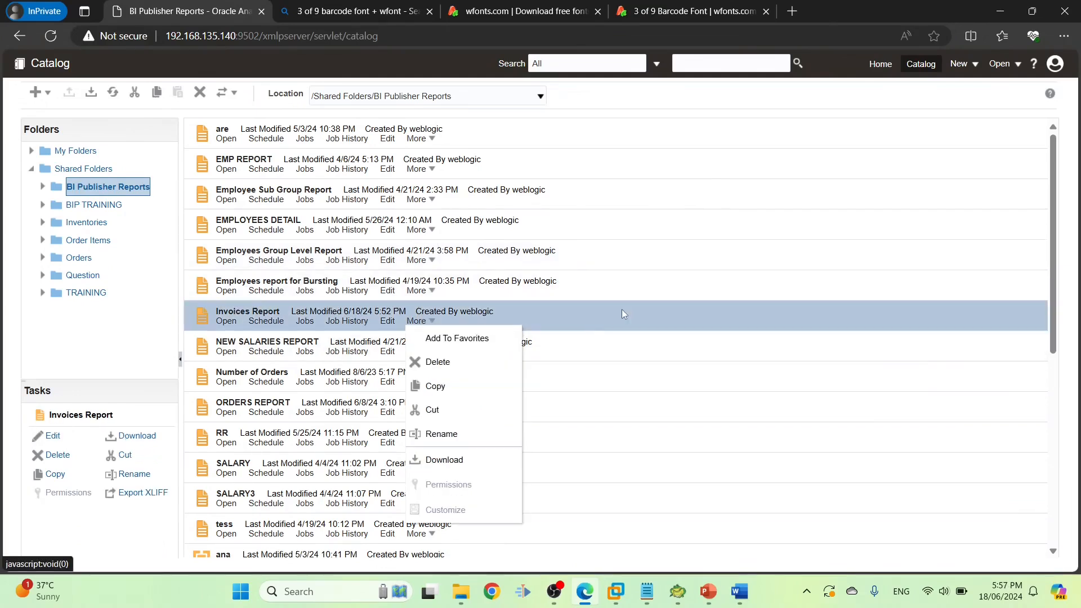
scroll(1042, 268, "down", 6)
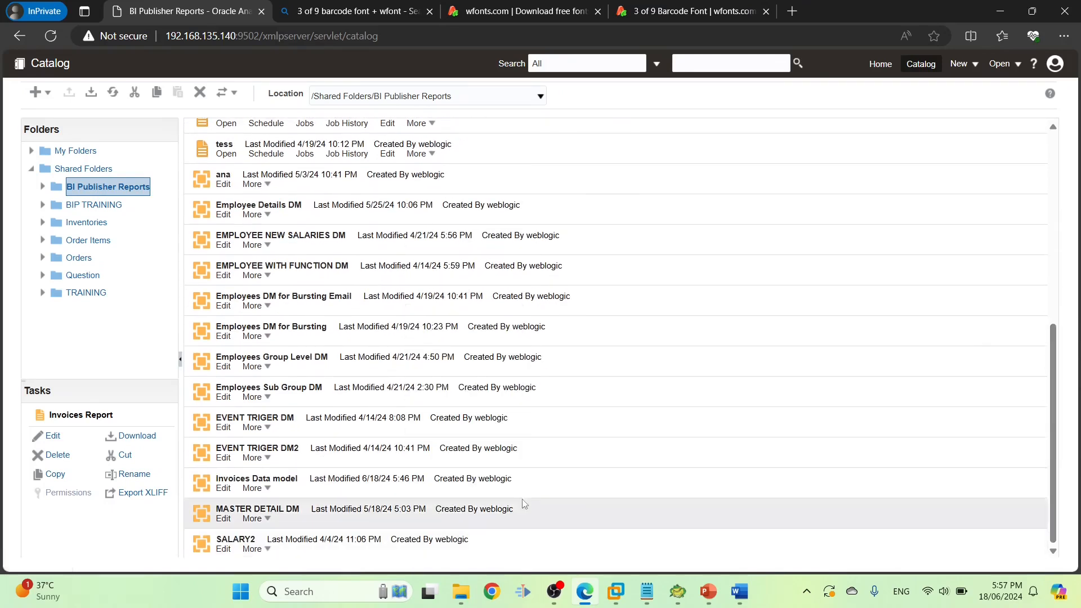
left_click(264, 483)
left_click(256, 479)
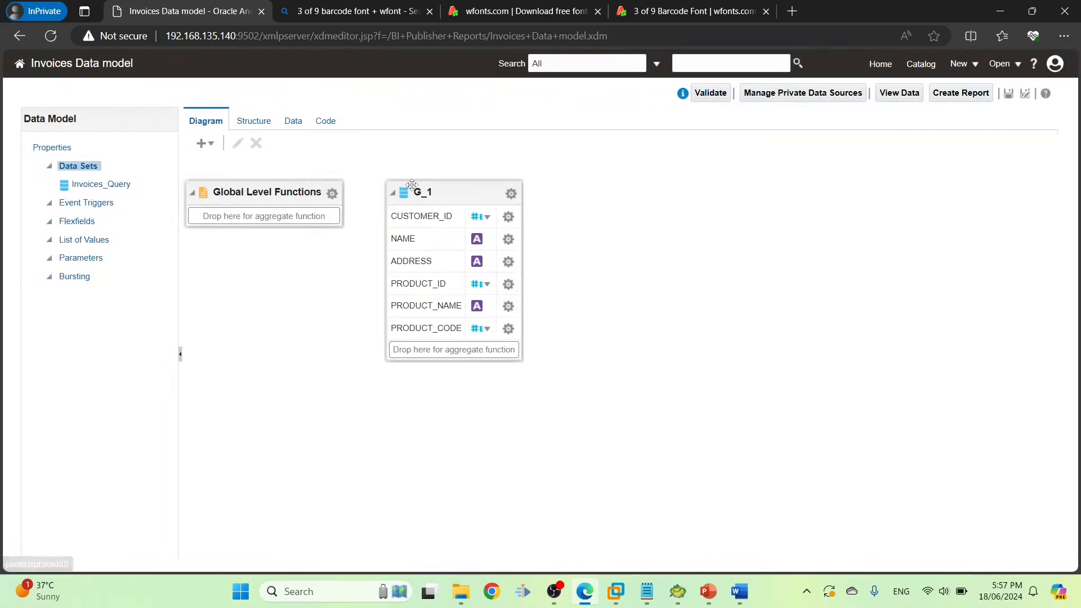
Review the SQL query of the Invoices_Query data set and accept it as it stands.
left_click(440, 196)
left_click(235, 143)
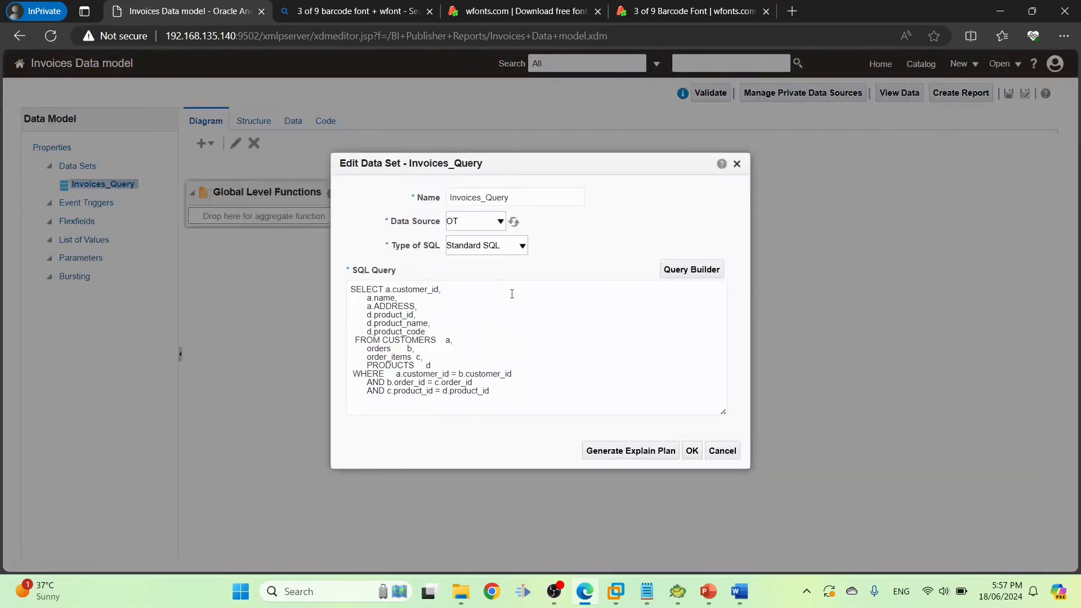
left_click(692, 450)
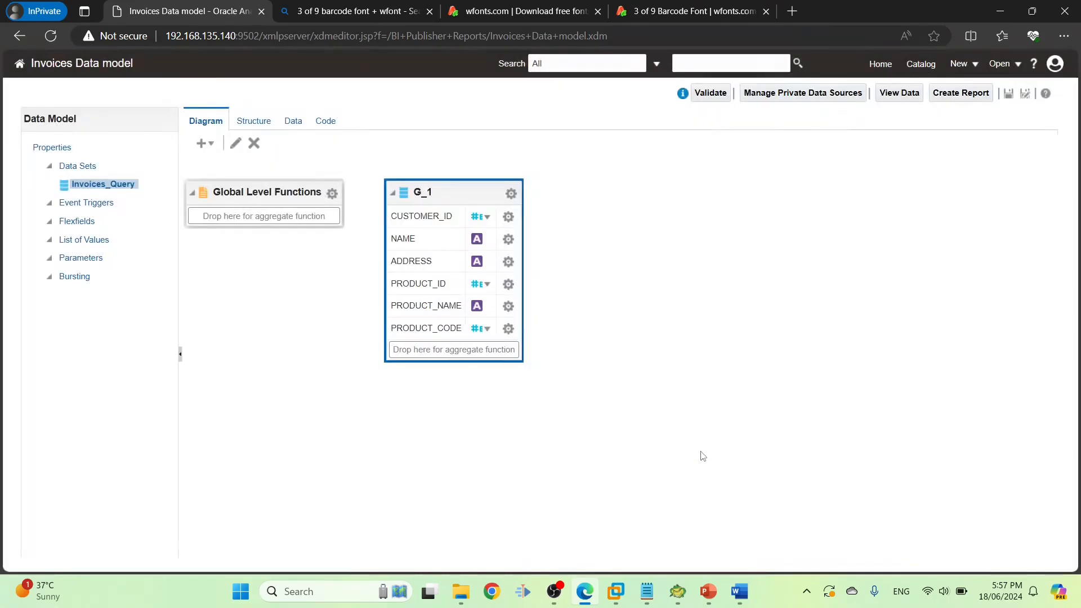
Generate 200 rows of data from the Invoices Data model and save them as sample data.
left_click(292, 121)
left_click(239, 172)
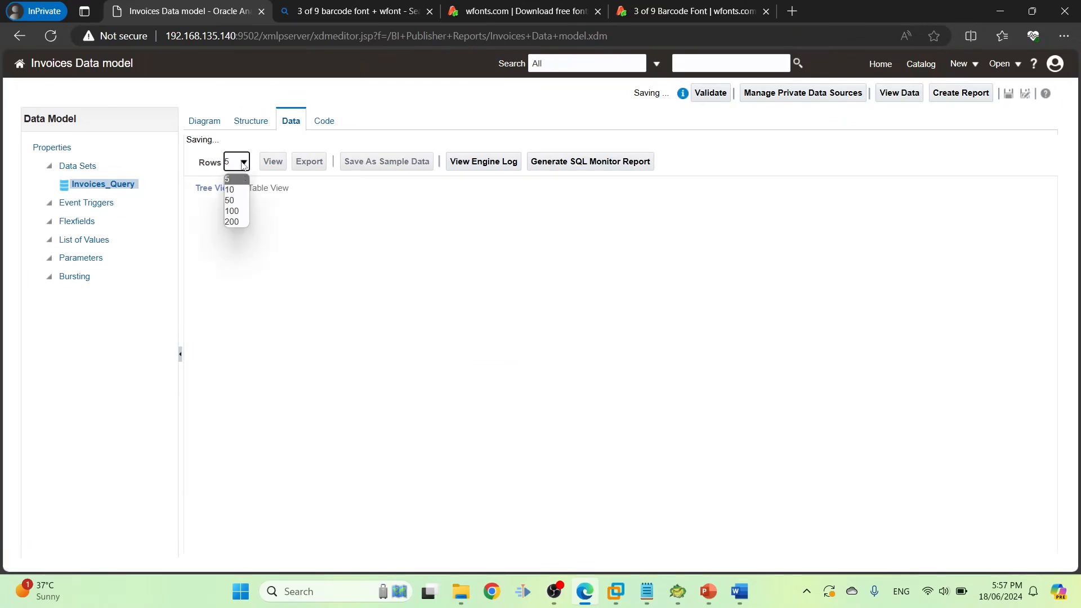
left_click(230, 222)
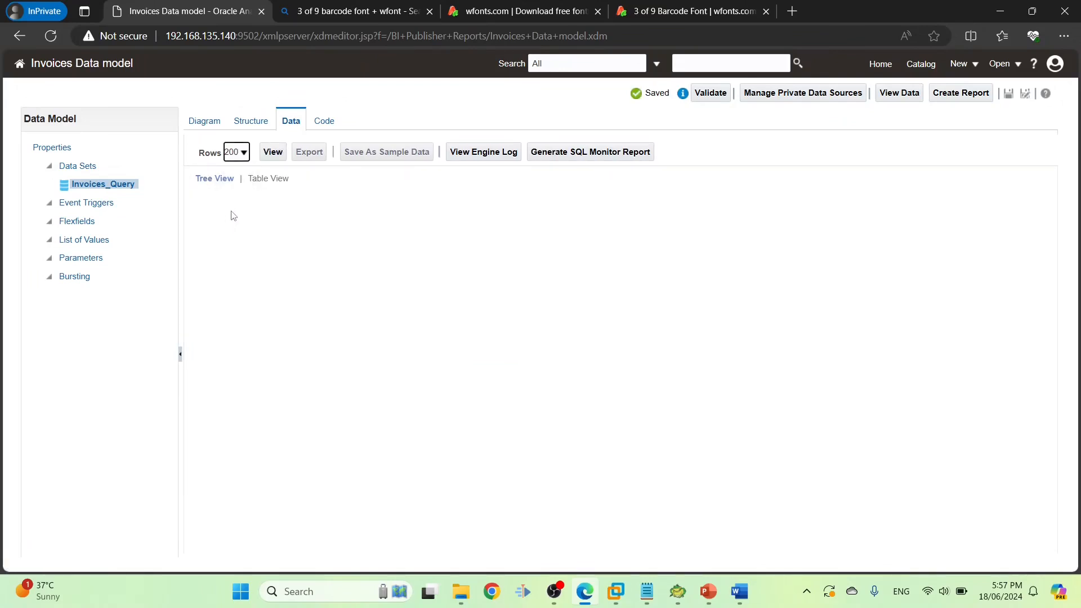
left_click(271, 152)
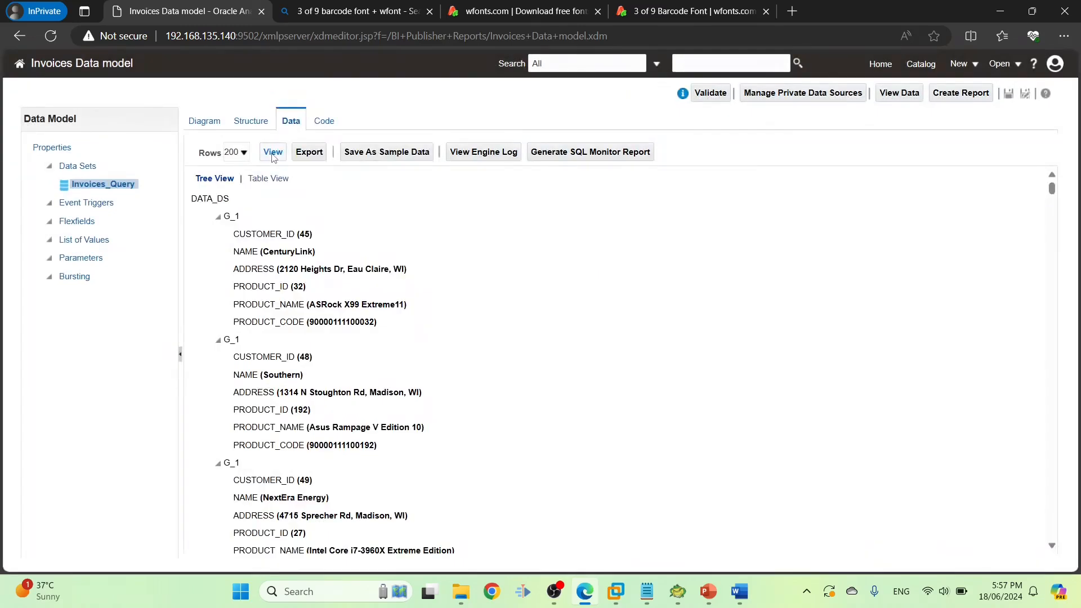
left_click(379, 156)
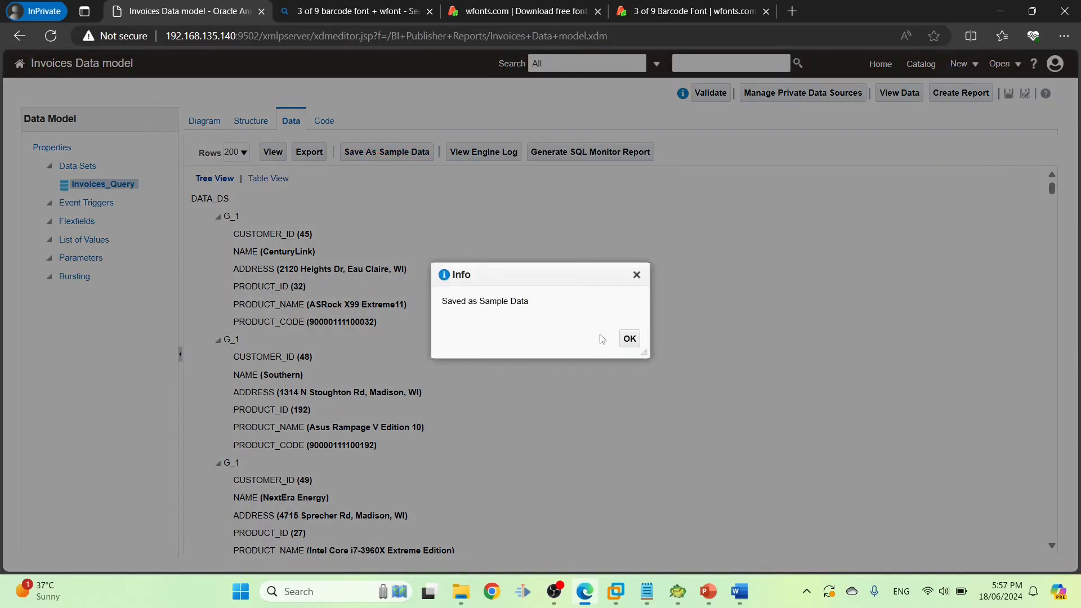
left_click(629, 339)
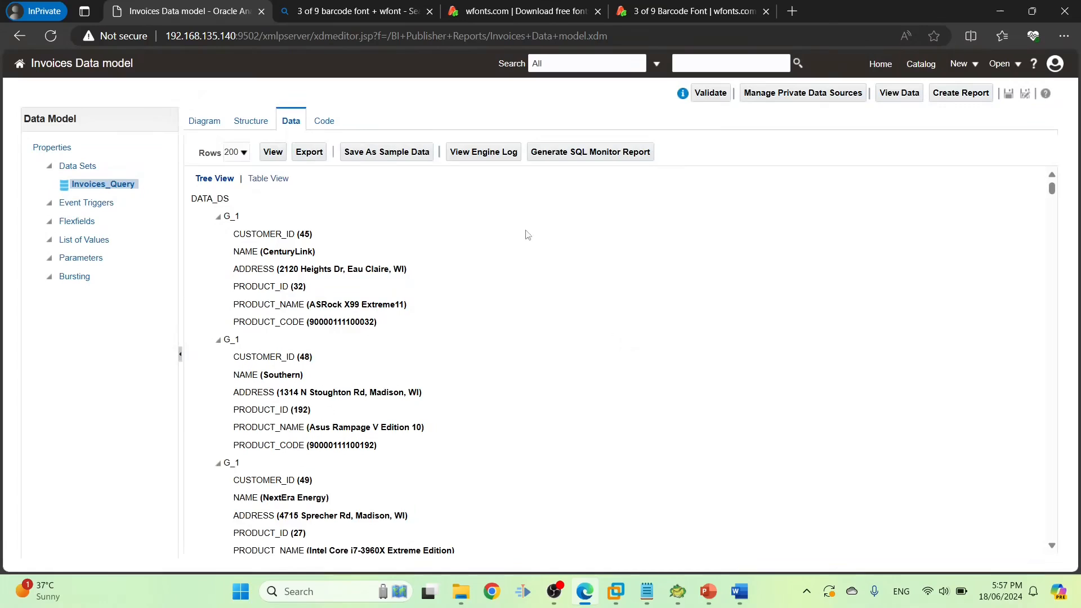
Check the 3 of 9 Barcode page on wfonts.com and locate 3OF9_NEW in the 3-of-9-barcode folder under Downloads in File Explorer.
left_click(497, 18)
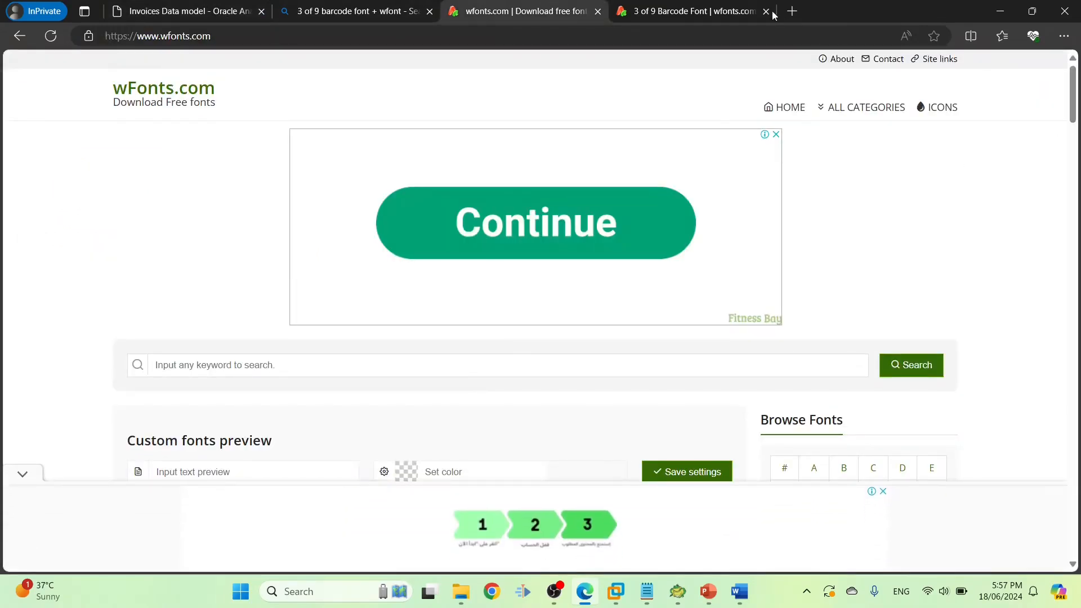
left_click(726, 13)
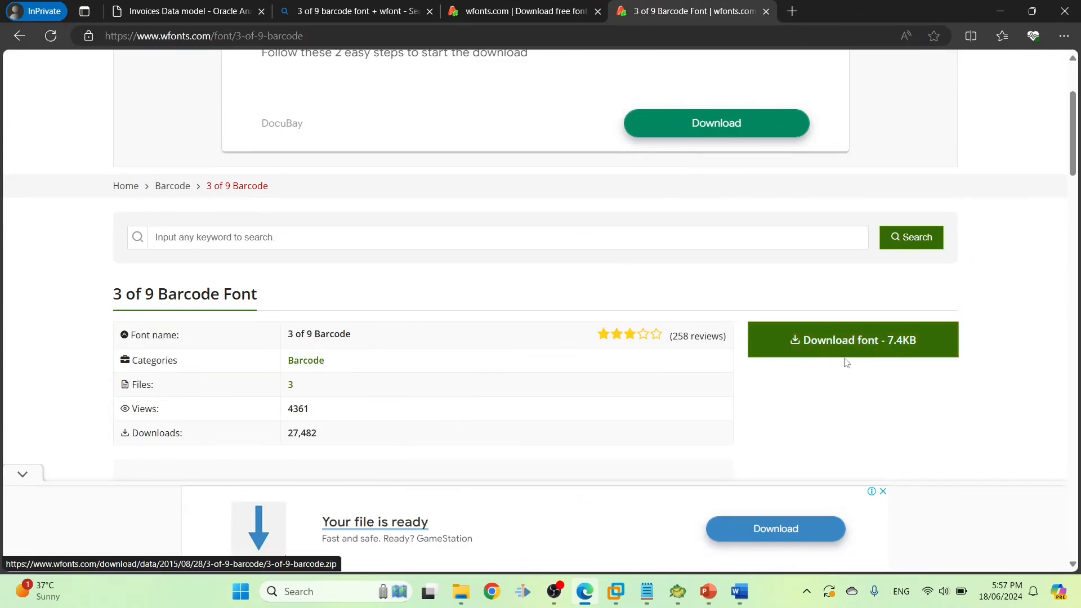
left_click(465, 590)
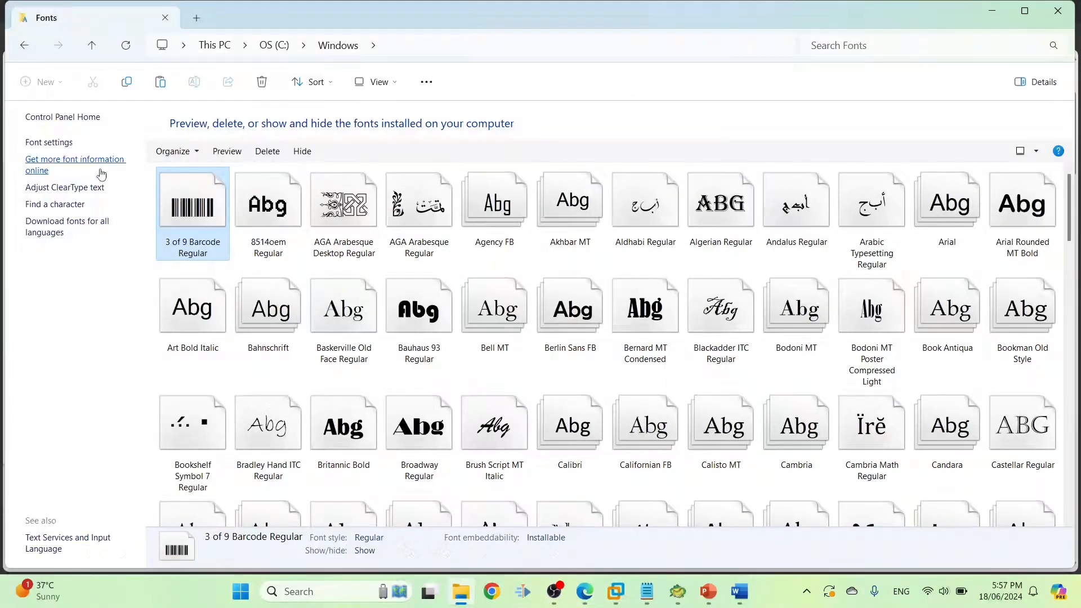
left_click(26, 45)
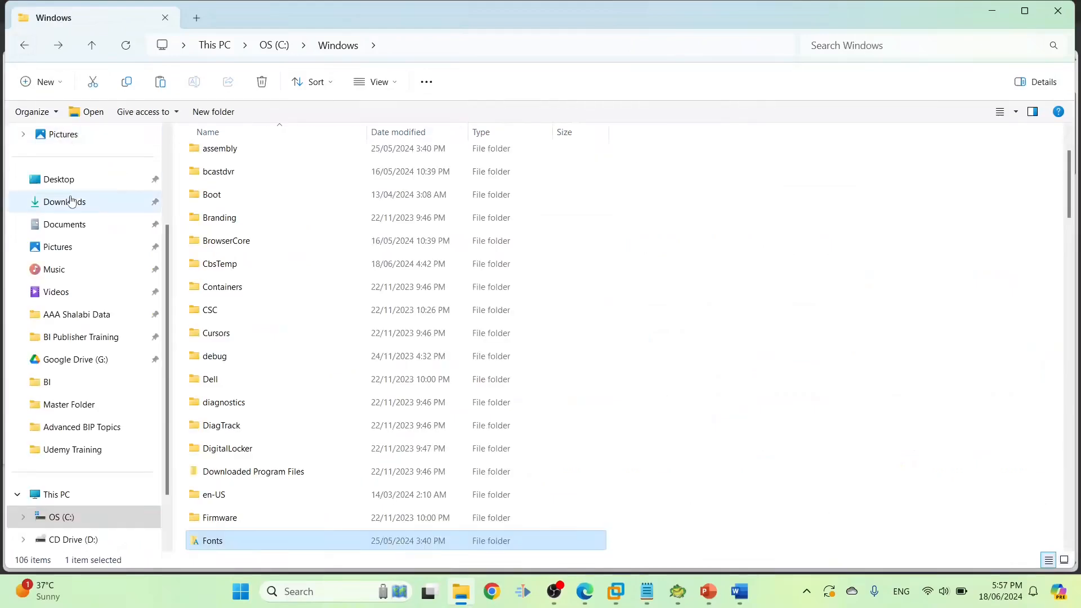
left_click(50, 202)
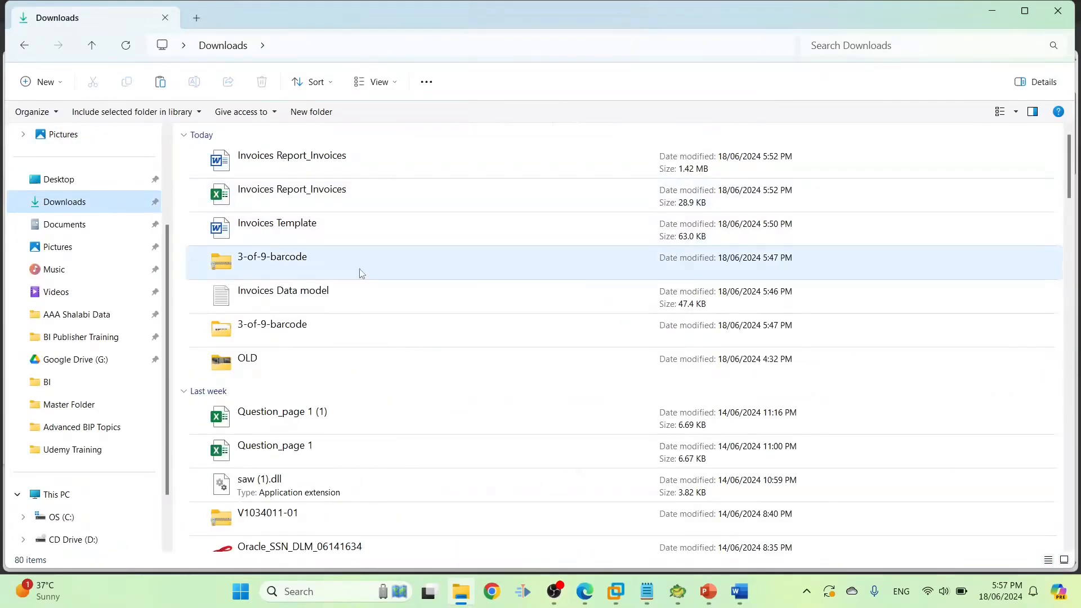
left_click(359, 270)
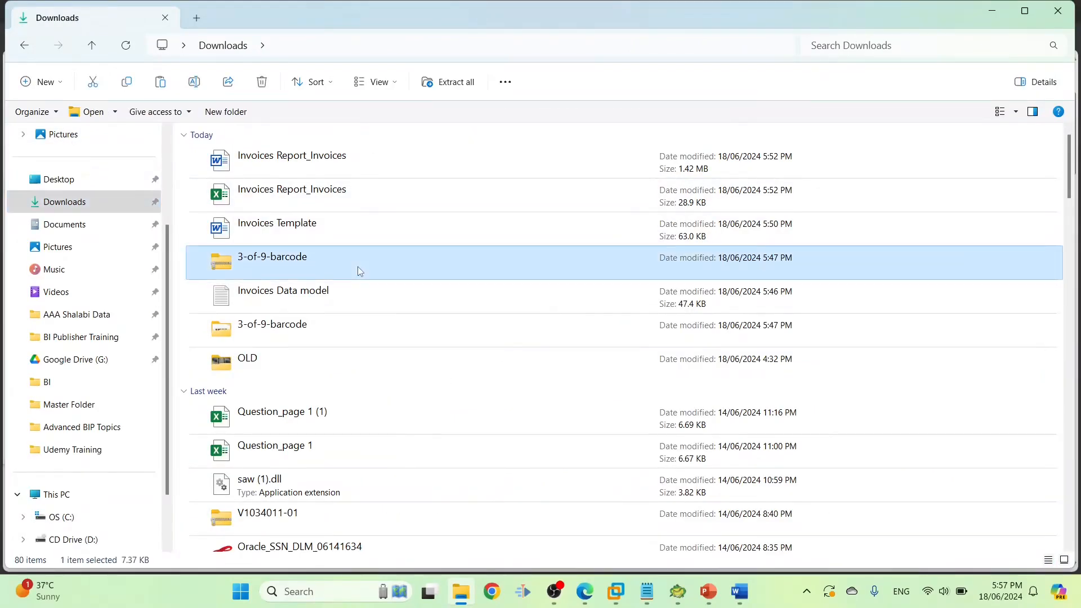
double_click(273, 328)
left_click(227, 175)
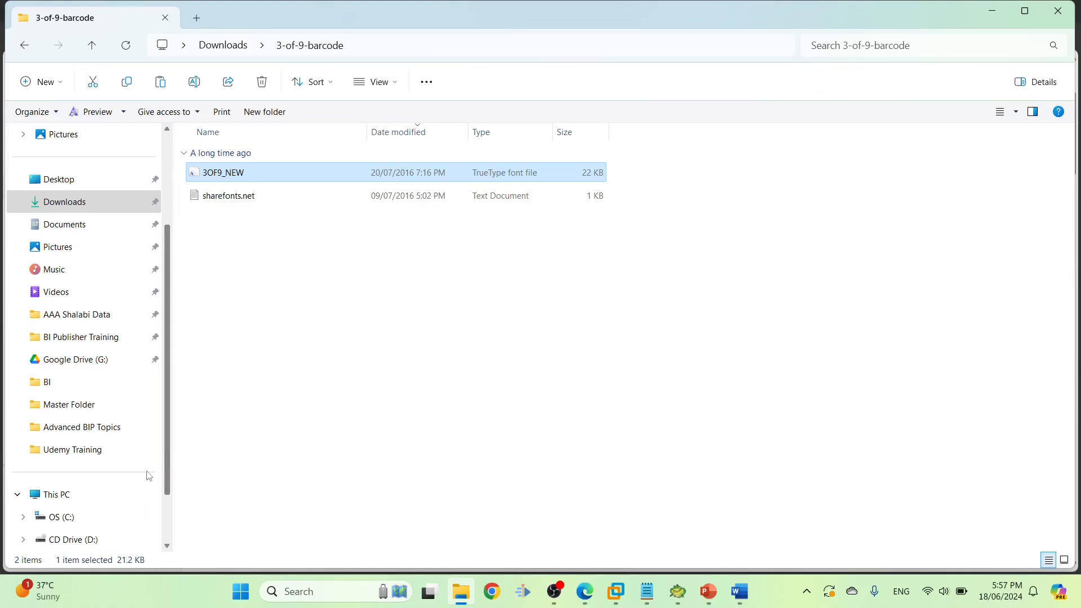
Go to C:\Windows\Fonts and select the installed 3 of 9 Barcode Regular font.
left_click(77, 515)
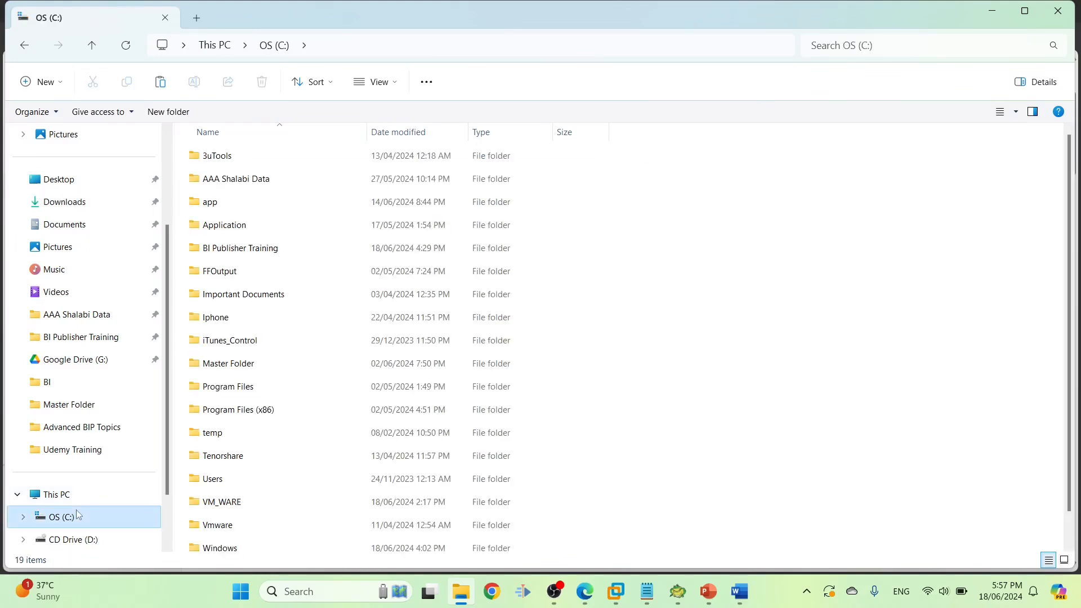
left_click(213, 323)
key("w")
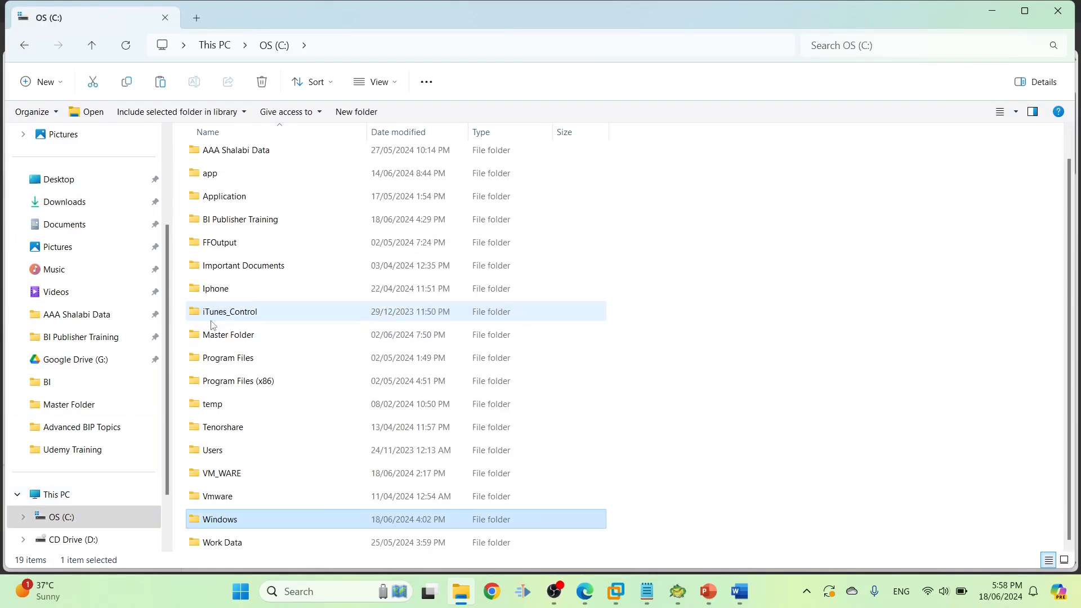
key("Return")
key("f")
key("o")
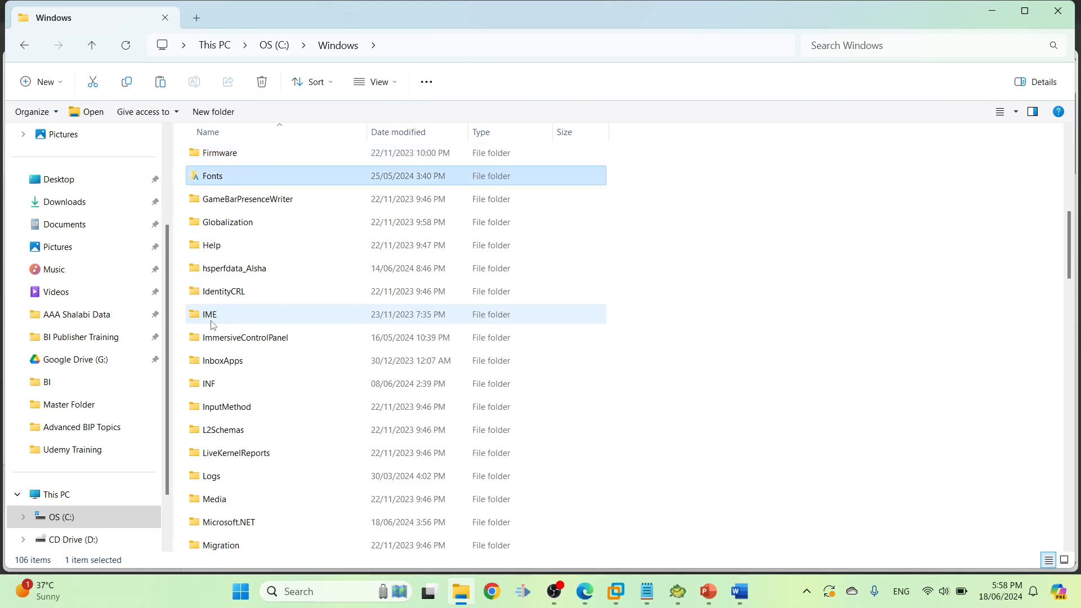
key("Return")
left_click(192, 220)
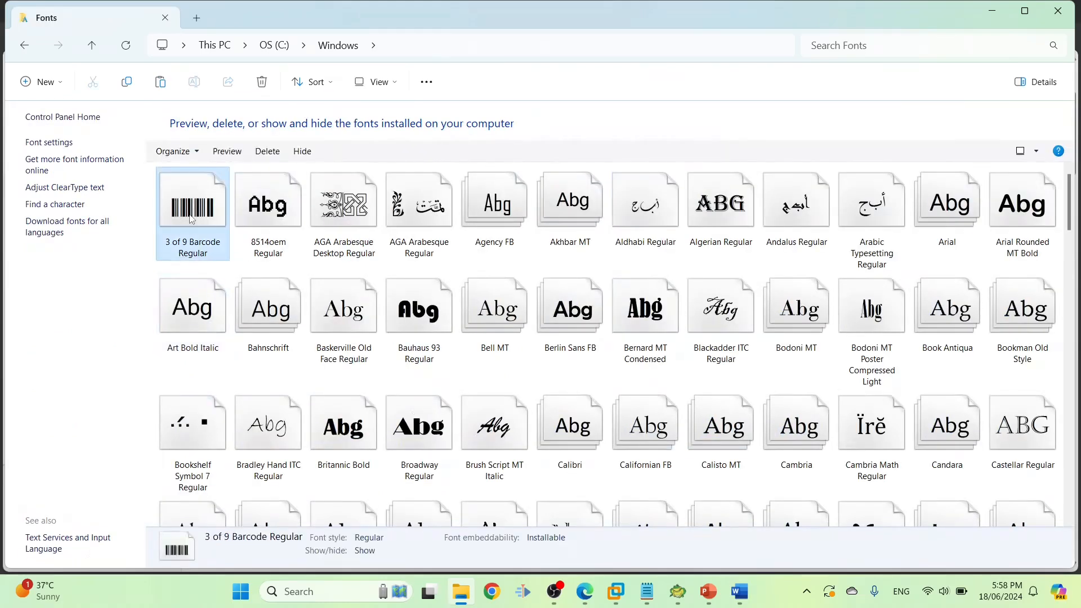
Switch to PowerPoint and copy the server path /opt/oas/Oracle/Middleware/Oracle_Home/oracle_common/internal/fonts/ from the barcode steps slide.
left_click(709, 593)
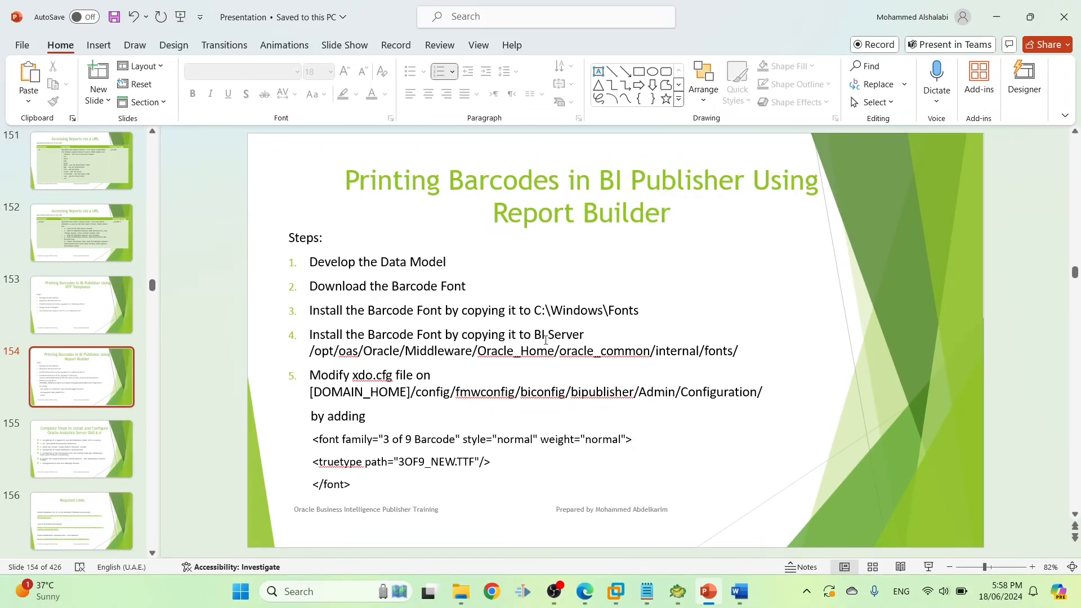
left_click_drag(310, 350, 739, 350)
key("ctrl+c")
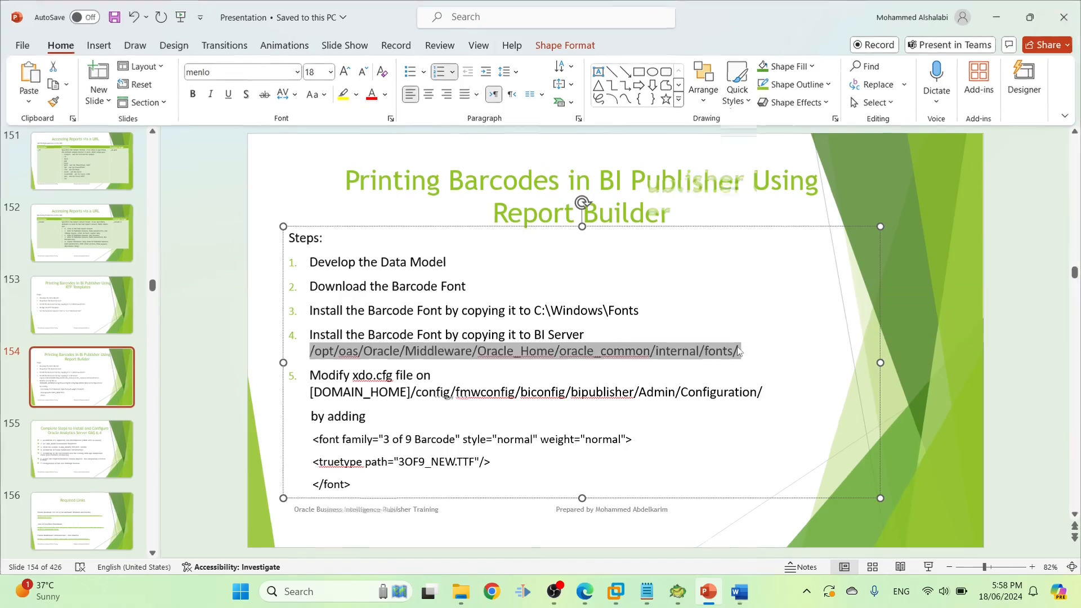
Launch VMware Workstation and MobaXterm from the desktop, and try to open the VM_LUNIX virtual machine.
key("super+d")
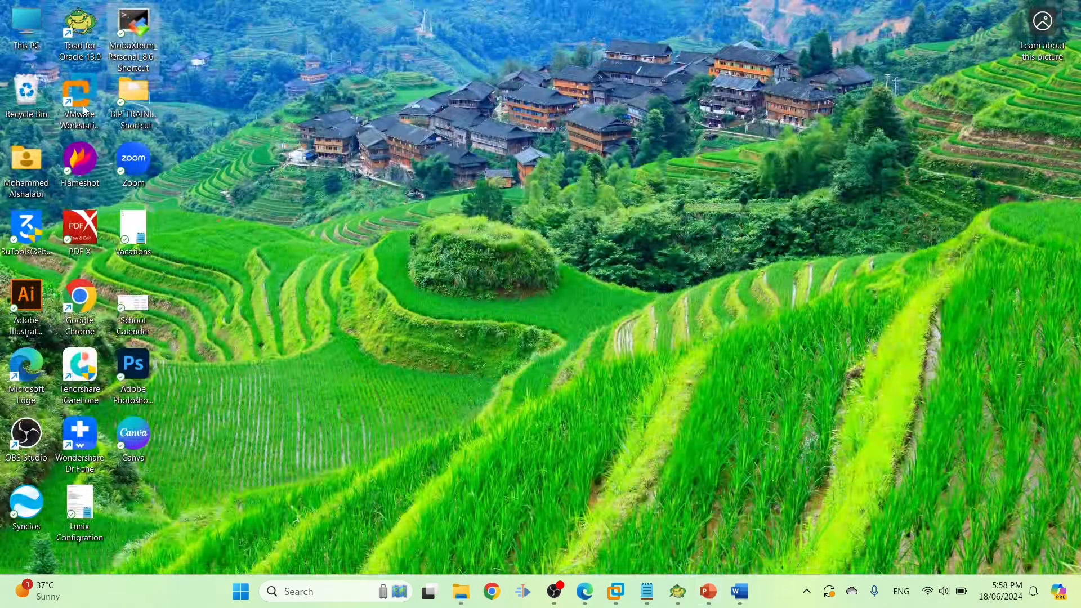
left_click(84, 109)
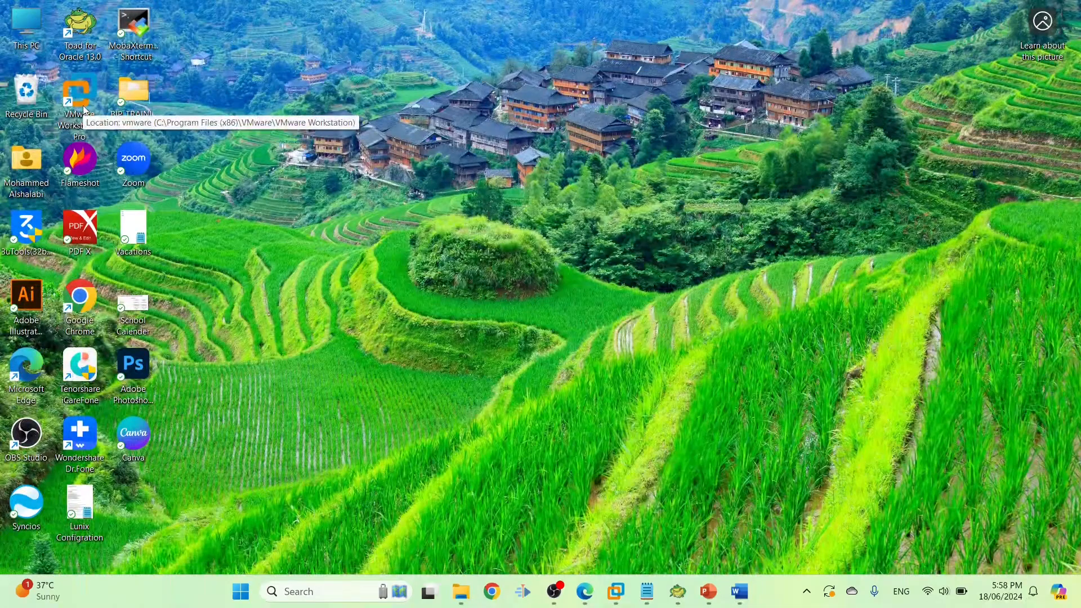
left_click(127, 47)
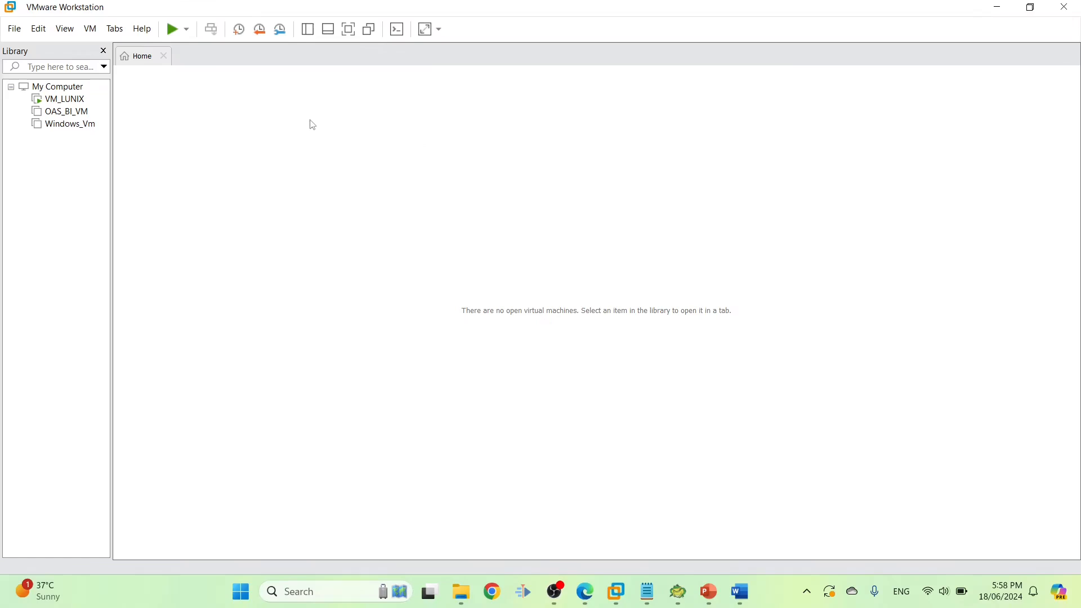
left_click(65, 100)
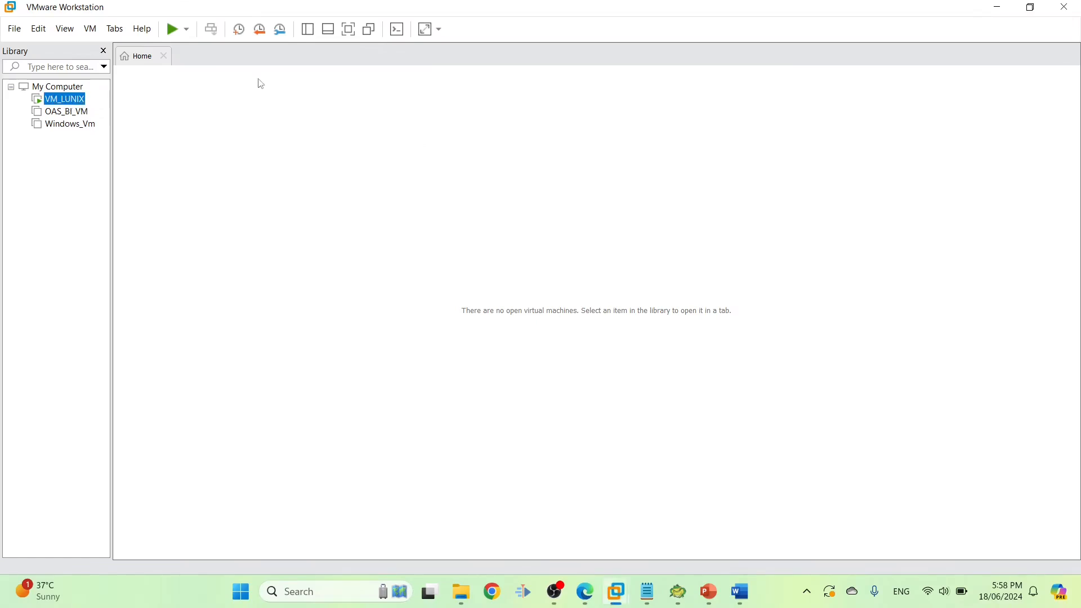
left_click(997, 7)
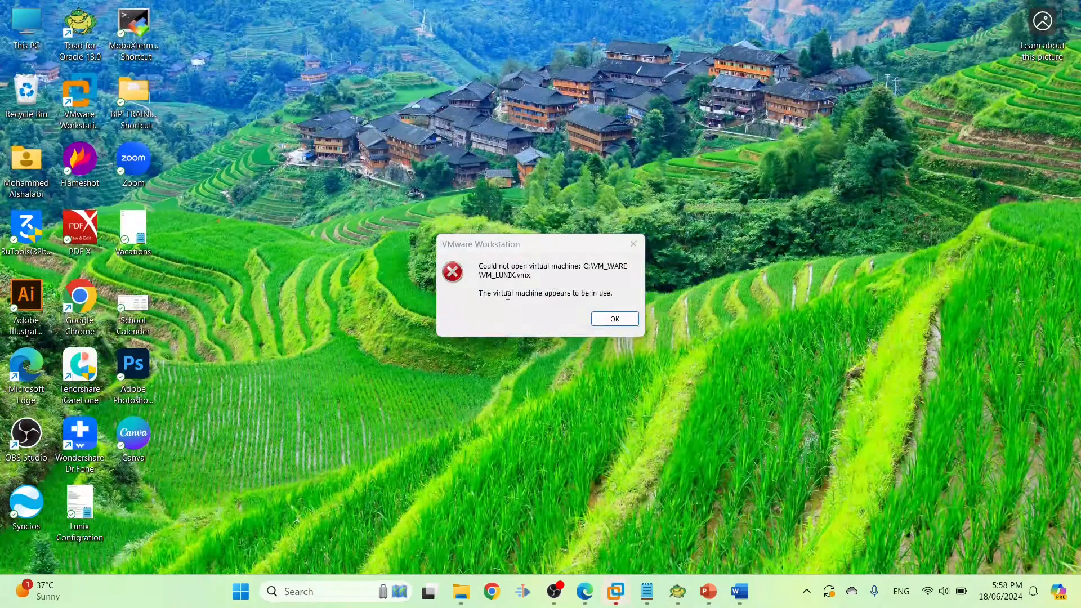
left_click(615, 319)
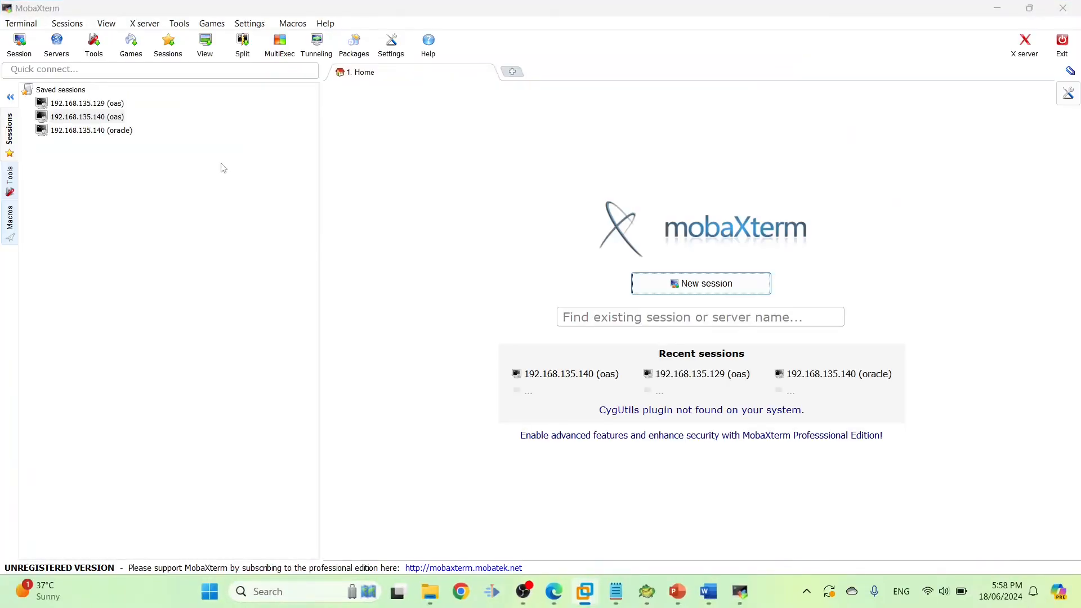
Connect to the saved 192.168.135.140 (oas) session and browse the server to /opt/oas/Oracle/Middleware/Oracle_Home/oracle_common/internal/fonts/.
double_click(103, 116)
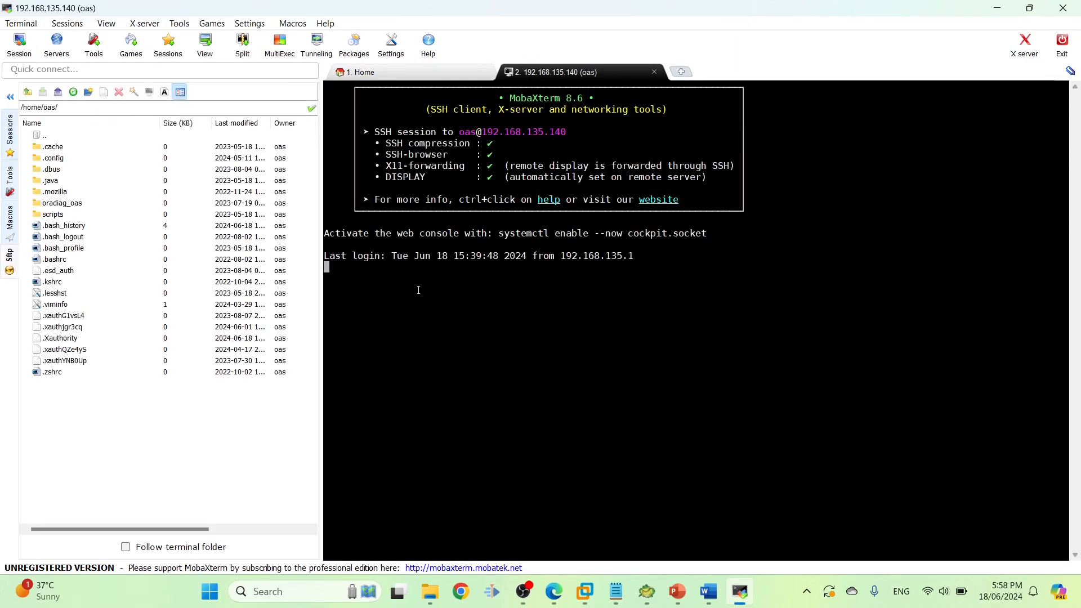
left_click(185, 108)
key("BackSpace")
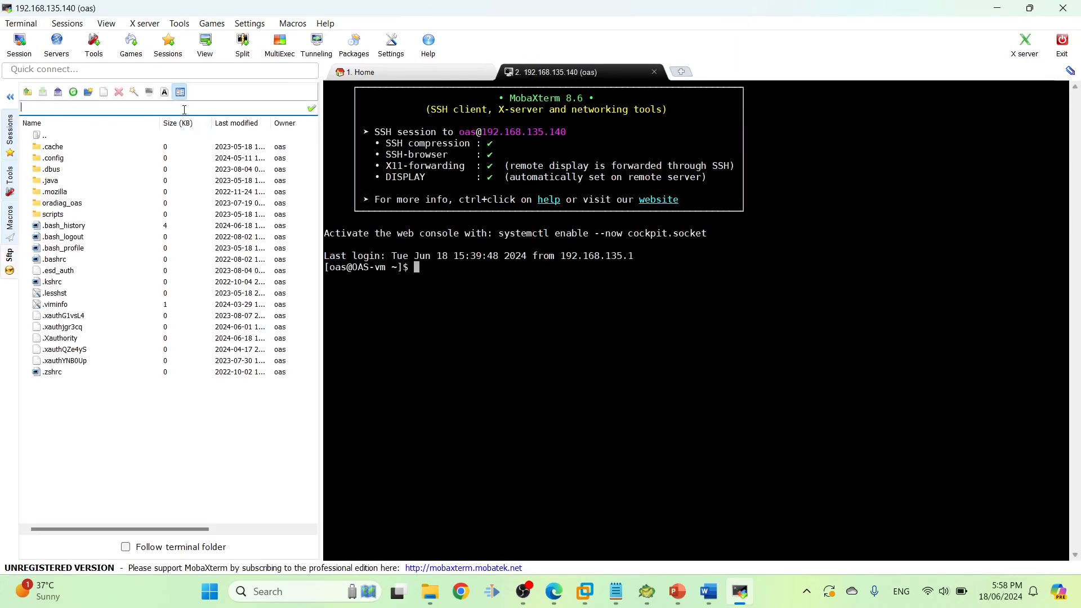
key("ctrl+v")
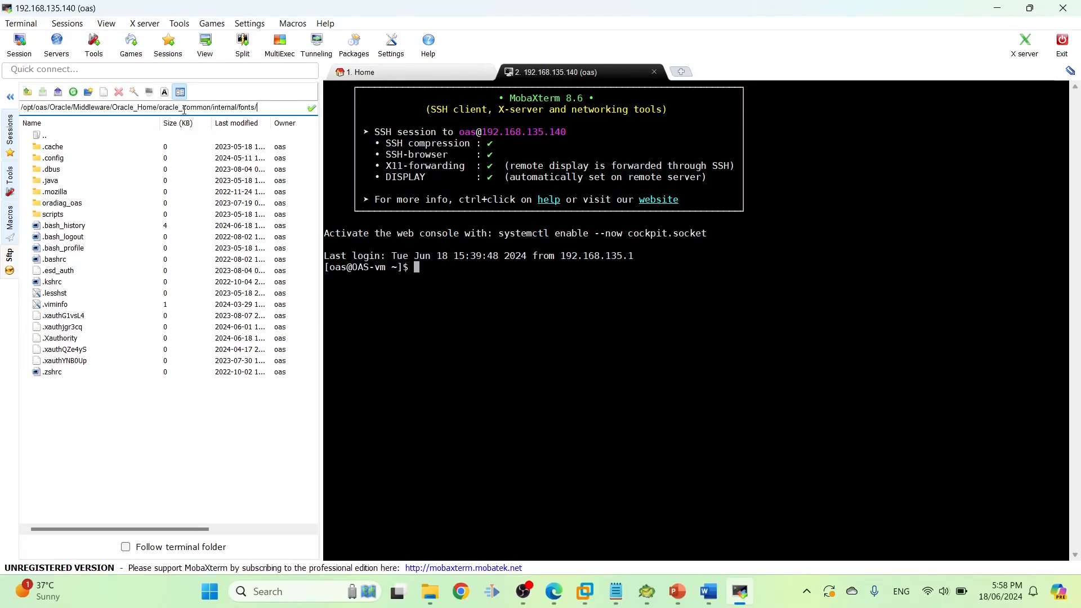
key("Return")
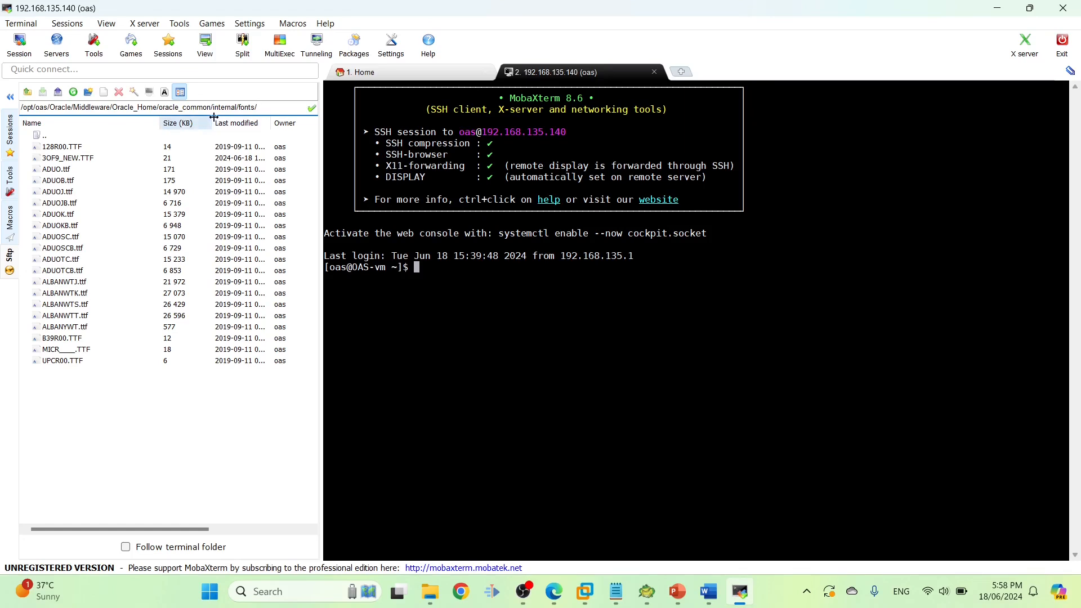
Switch to File Explorer, open Downloads\3-of-9-barcode, and upload the 3OF9_NEW font file to the server's internal/fonts folder in MobaXterm.
left_click(430, 592)
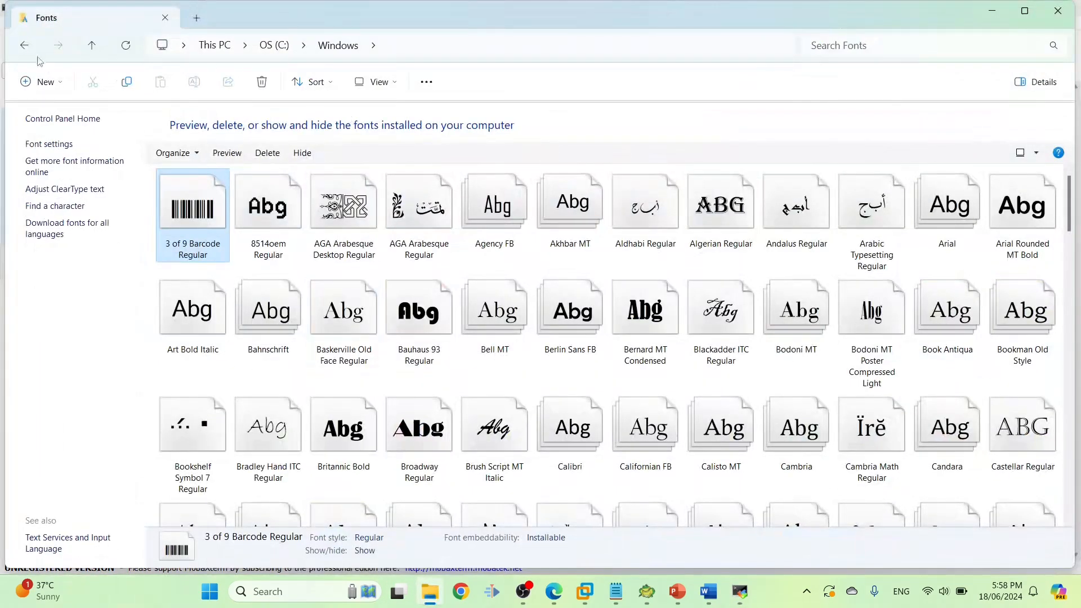
left_click(24, 45)
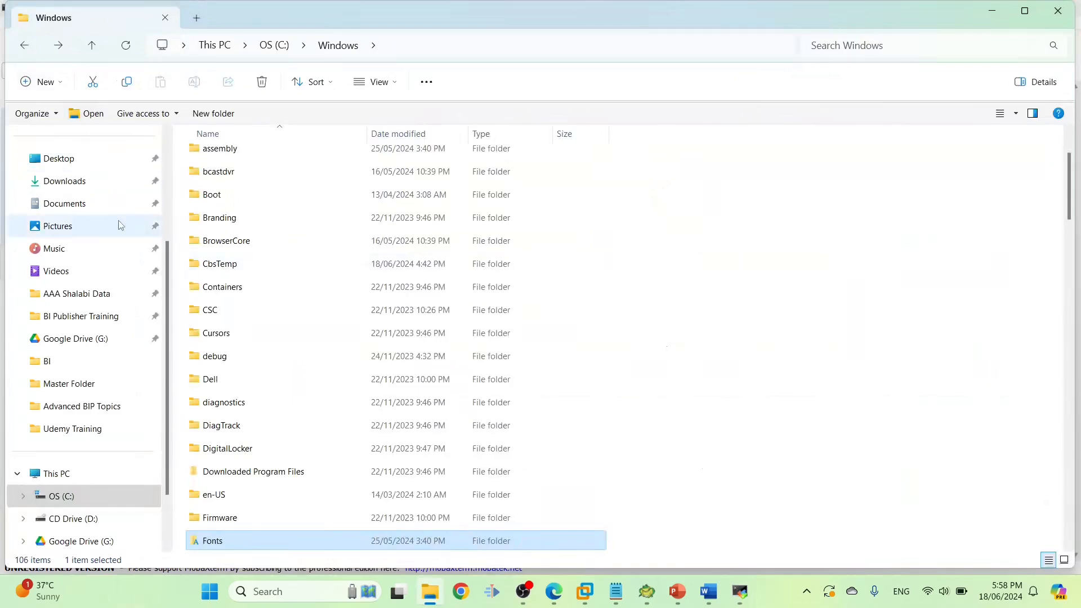
left_click(65, 181)
double_click(276, 326)
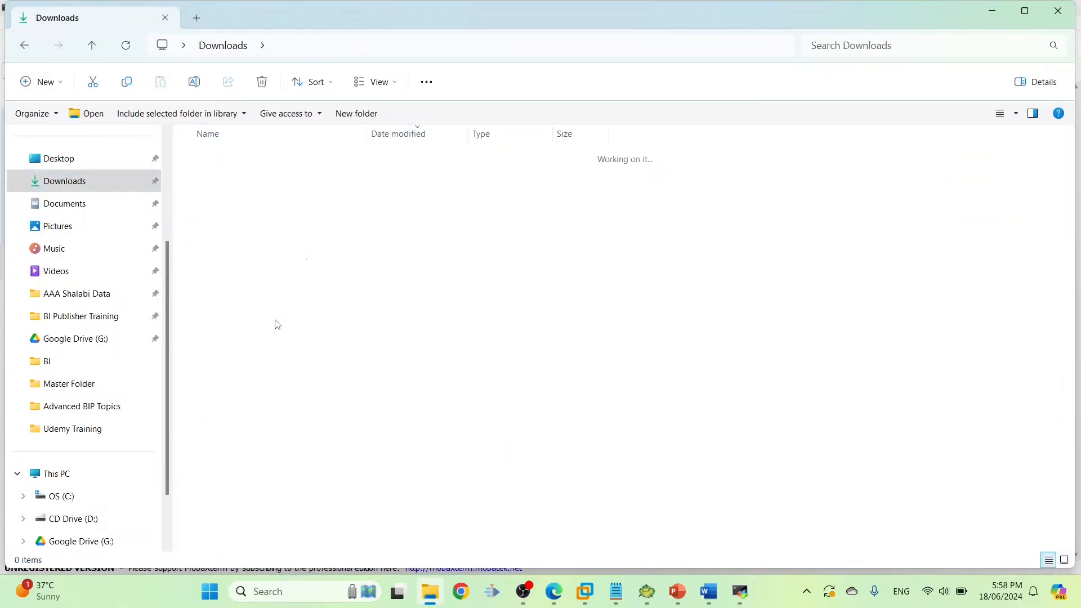
left_click_drag(304, 22, 637, 93)
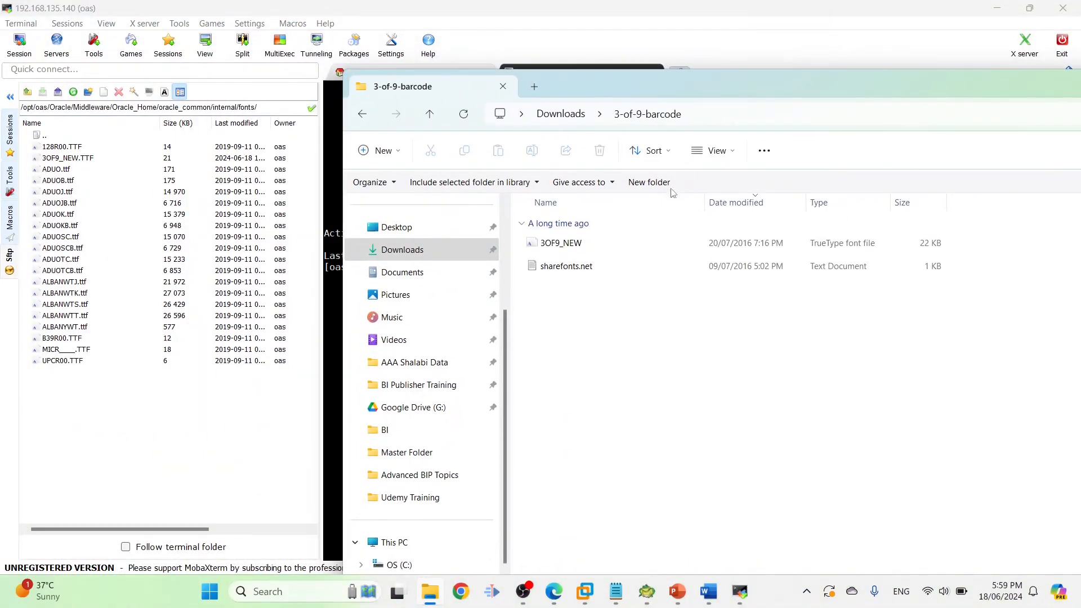
left_click(563, 241)
left_click_drag(570, 246, 116, 394)
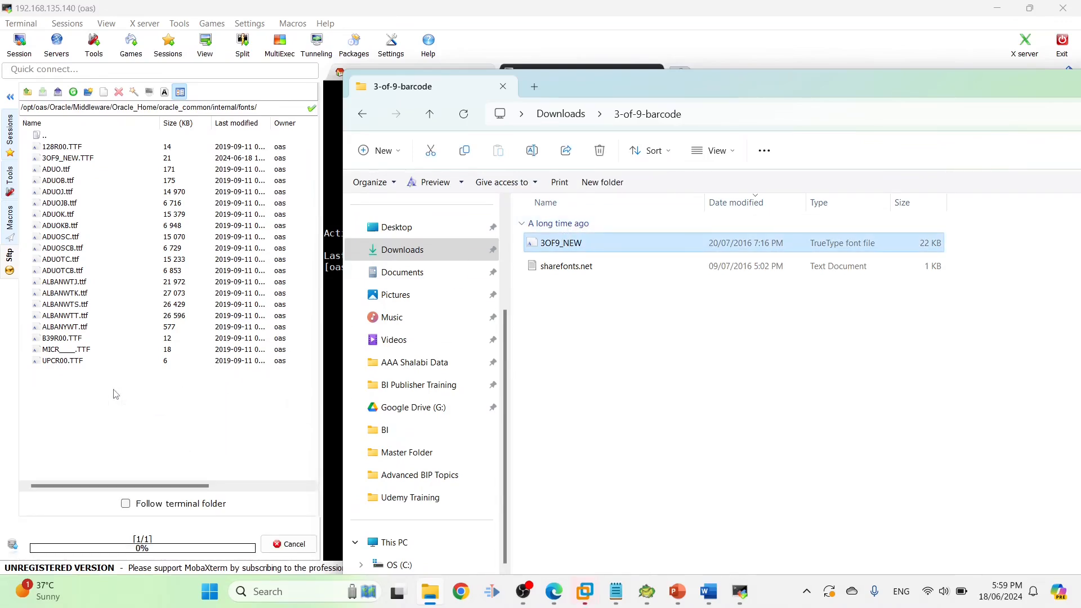
left_click(84, 158)
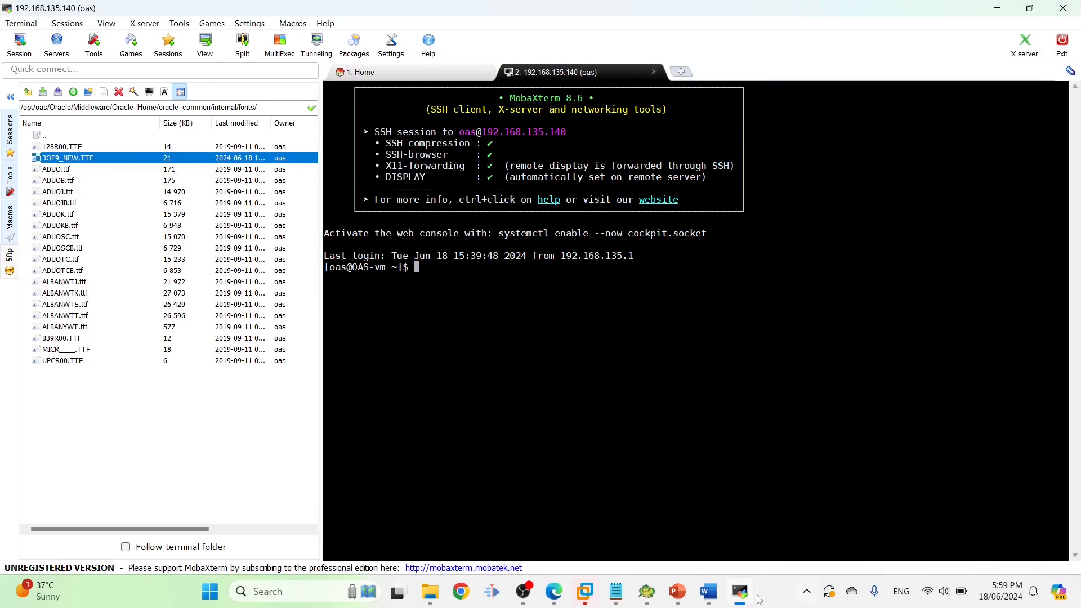
Check the xdo.cfg location on the PowerPoint slide, and in the MobaXterm terminal run cd $DOMAIN_HOME and pwd.
left_click(678, 591)
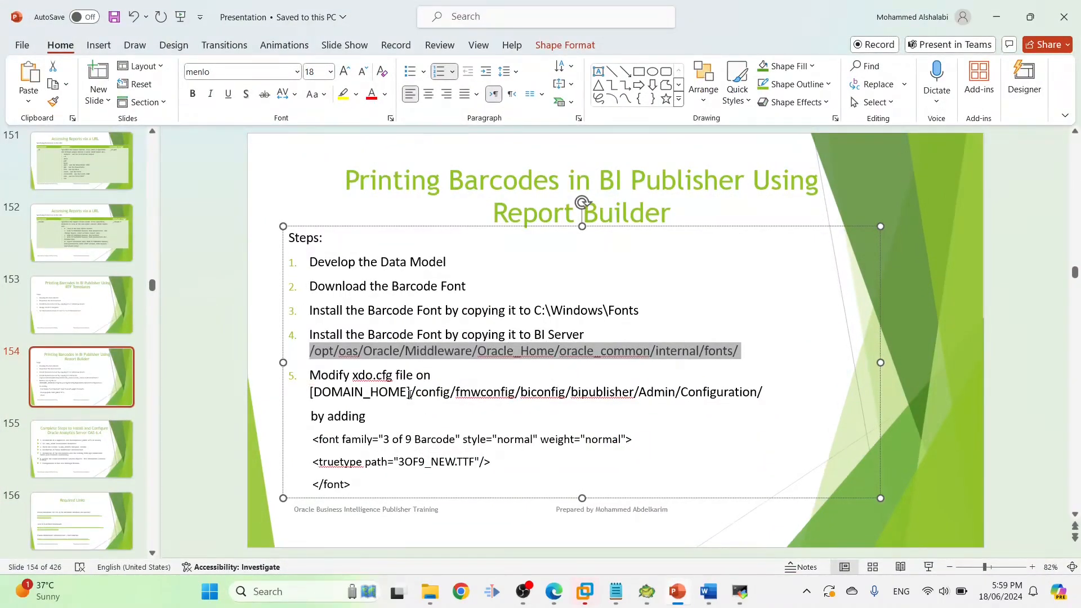
left_click(410, 394)
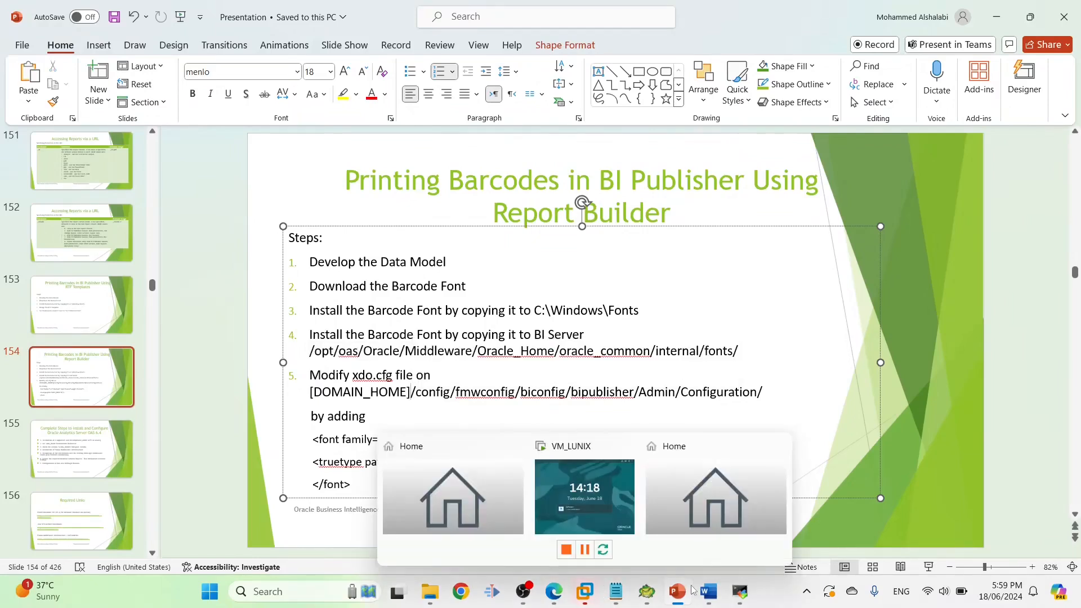
left_click(739, 592)
left_click(536, 330)
type("cd ")
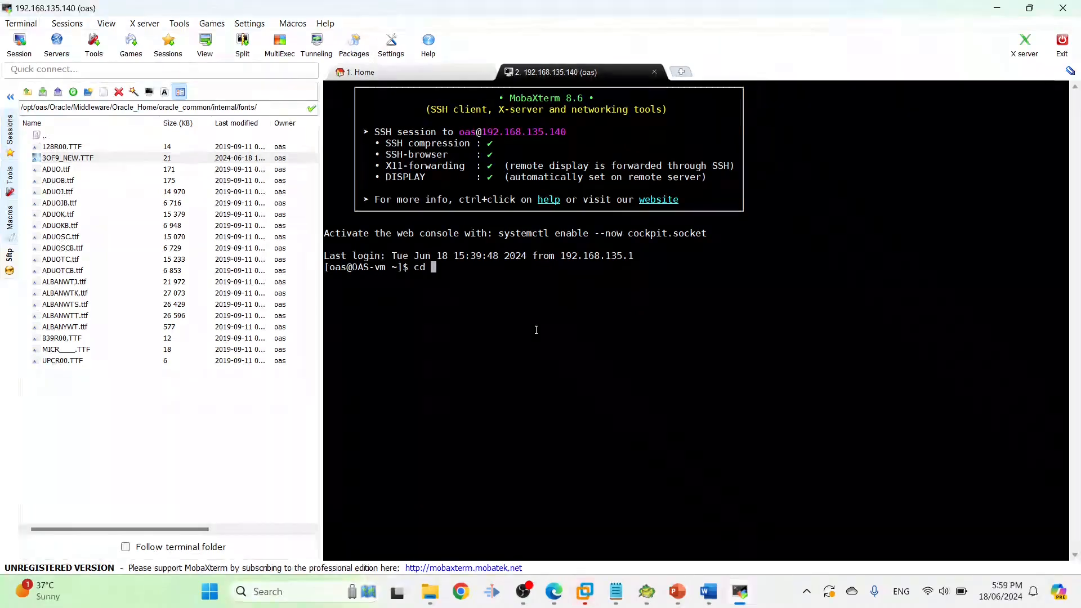
type("$DOMAI")
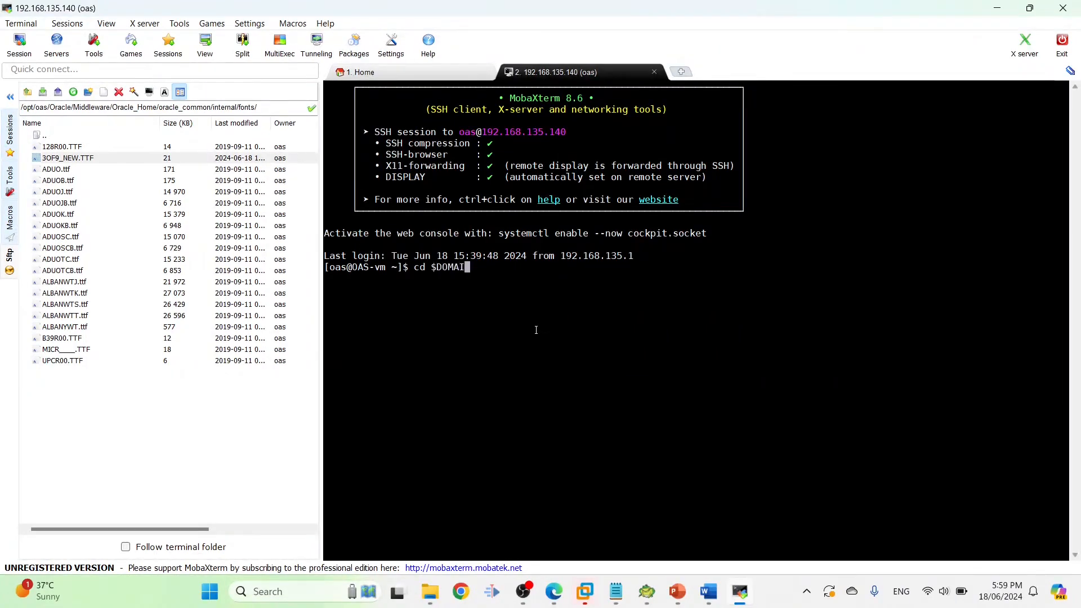
type("N_HOME")
key("Return")
type("pwd")
key("Return")
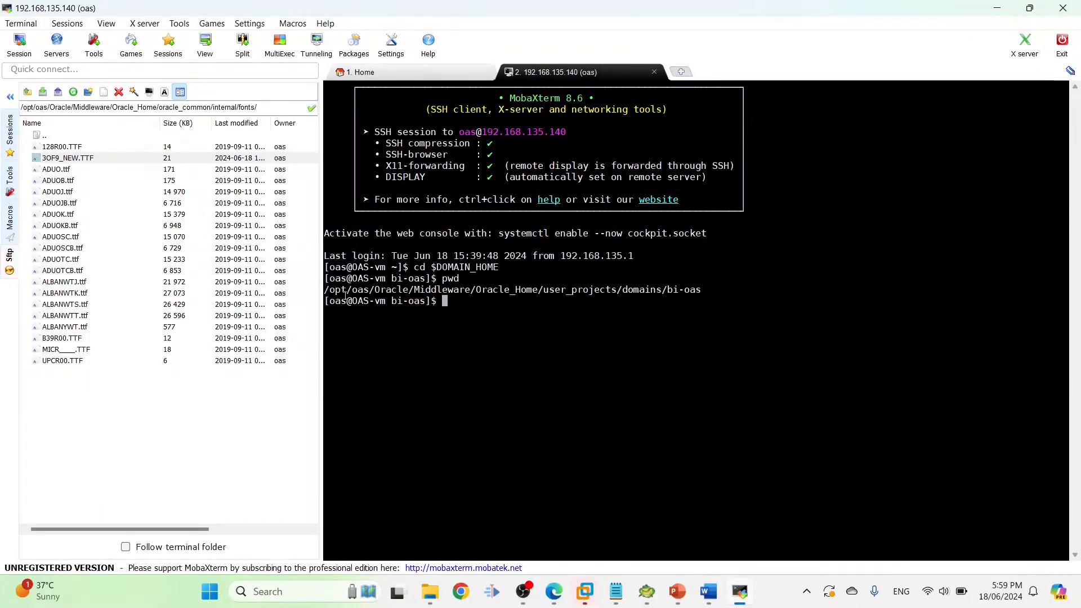
Copy the domain path printed in the terminal into the SFTP browser's folder path.
left_click_drag(326, 292, 696, 291)
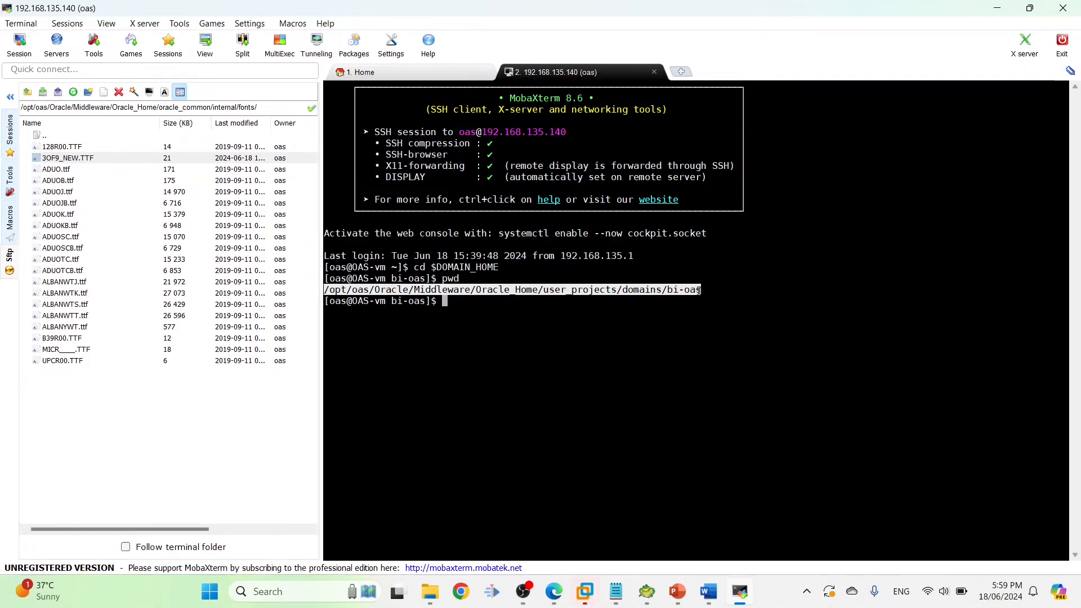
key("ctrl+c")
left_click(47, 110)
key("ctrl+v")
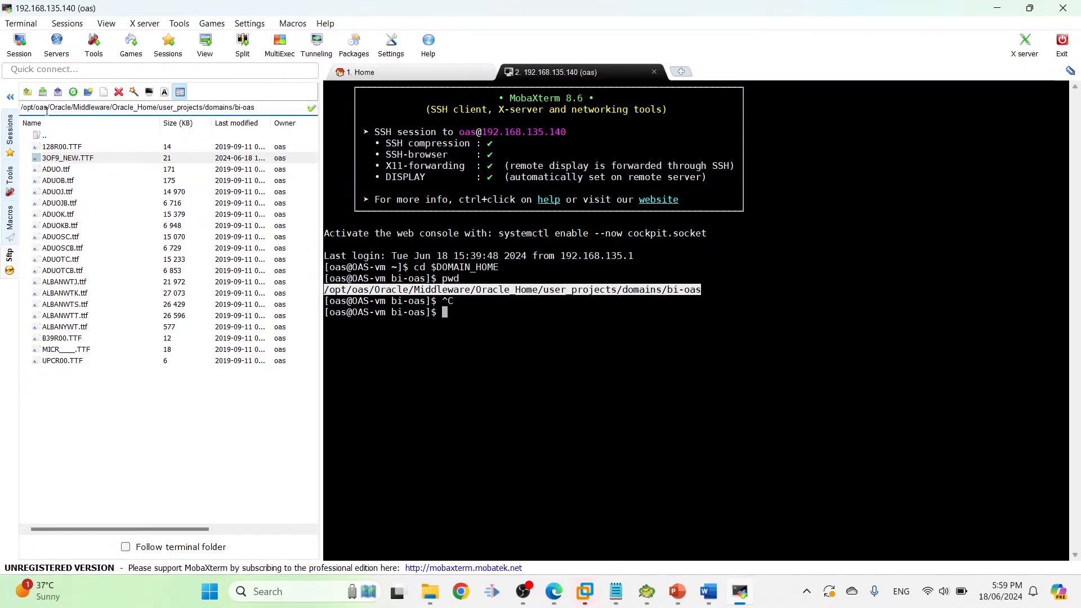
Copy /config/fmwconfig/biconfig/bipublisher/Admin/Configuration/ from the PowerPoint slide, append it to the SFTP path in MobaXterm, and open that folder.
key("alt+Tab")
left_click_drag(411, 394, 763, 391)
key("alt+Tab")
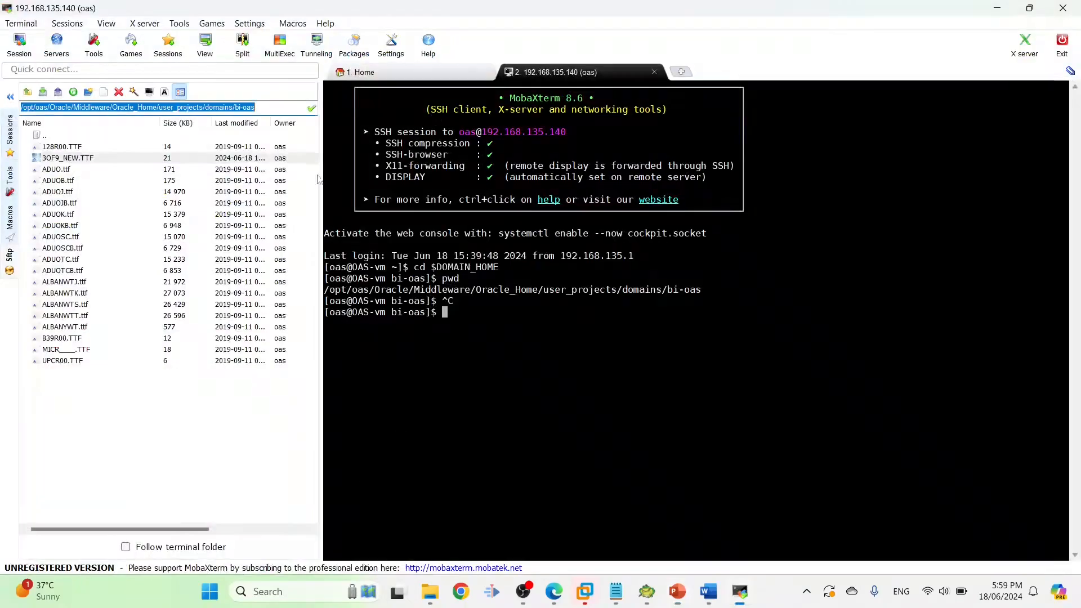
left_click(277, 107)
key("ctrl+v")
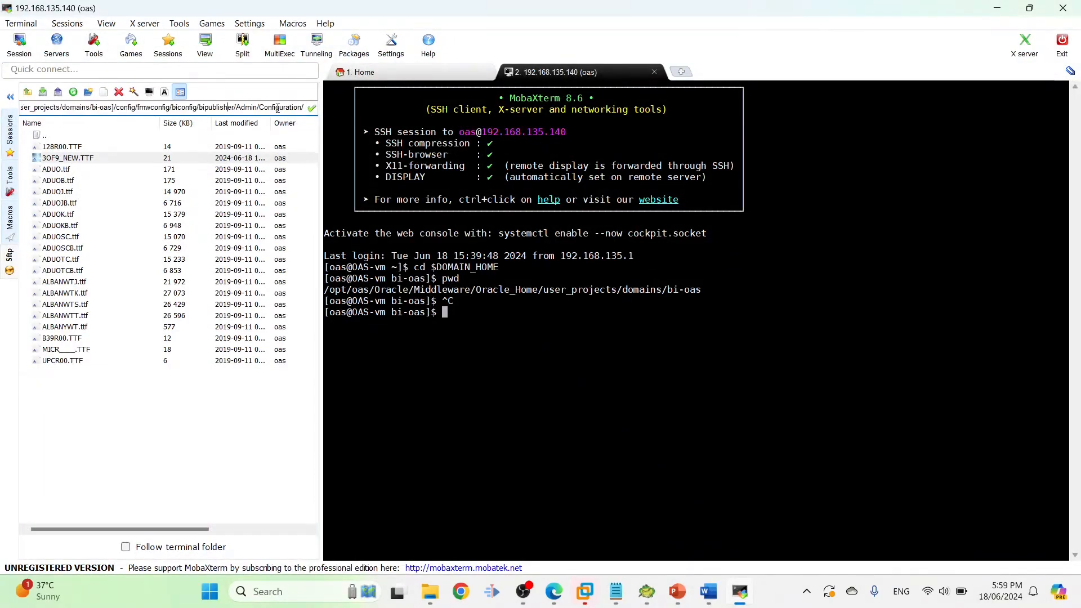
key("Return")
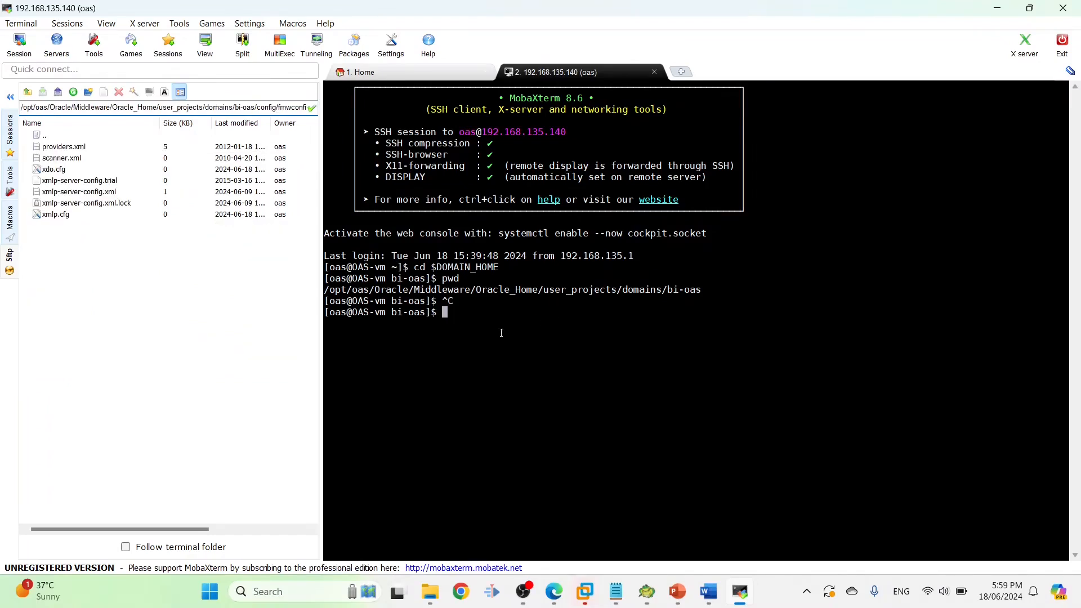
Run locate xdo.cfg in the terminal and highlight the bipublisher/Admin/Configuration/ path in the output.
type("locate")
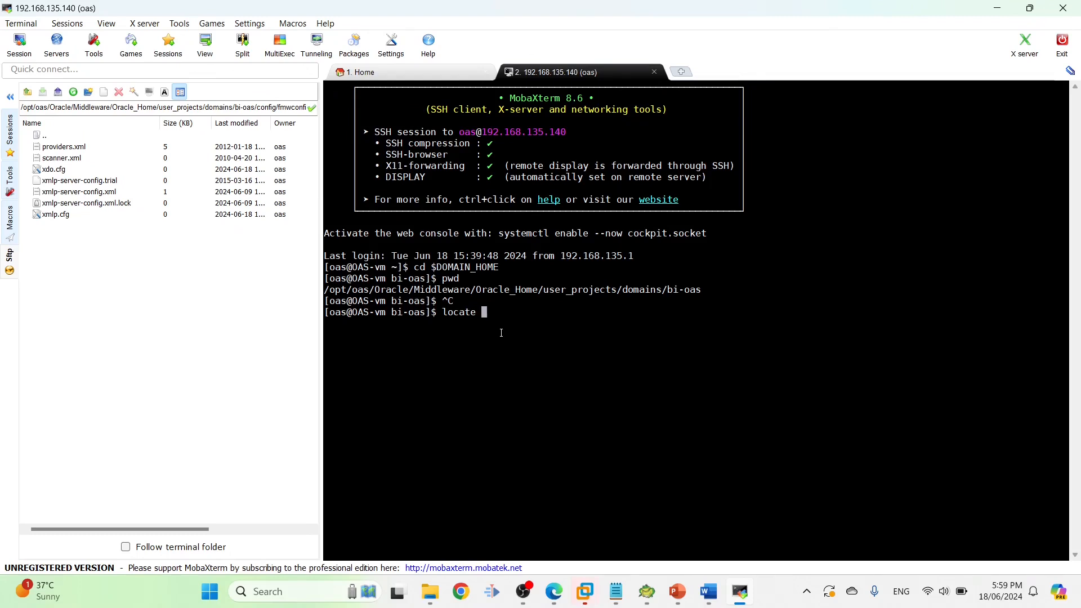
type("xdo.cfg")
key("Return")
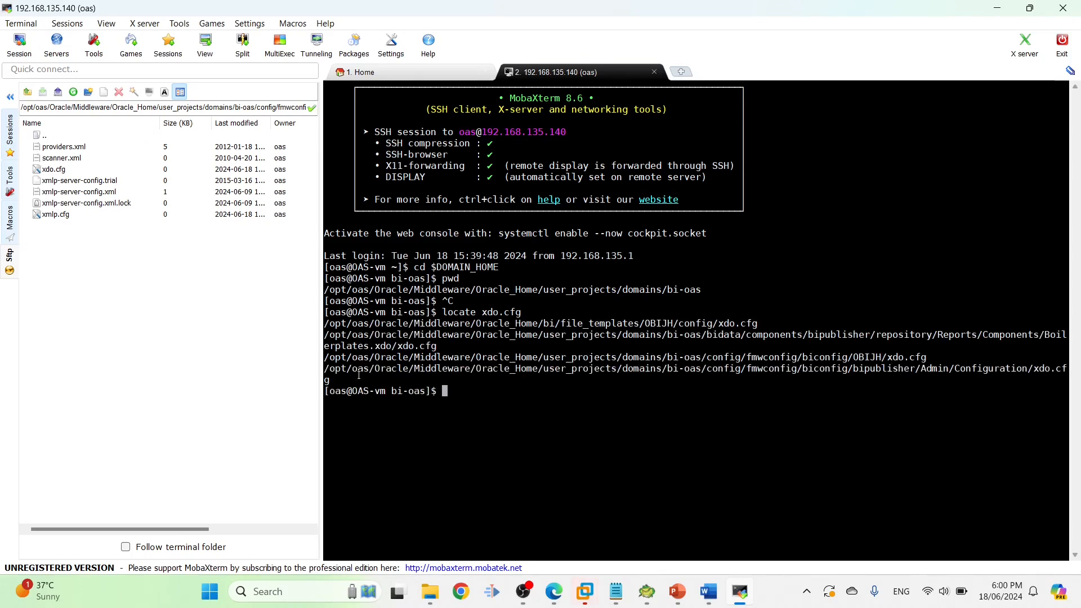
left_click_drag(325, 368, 1030, 366)
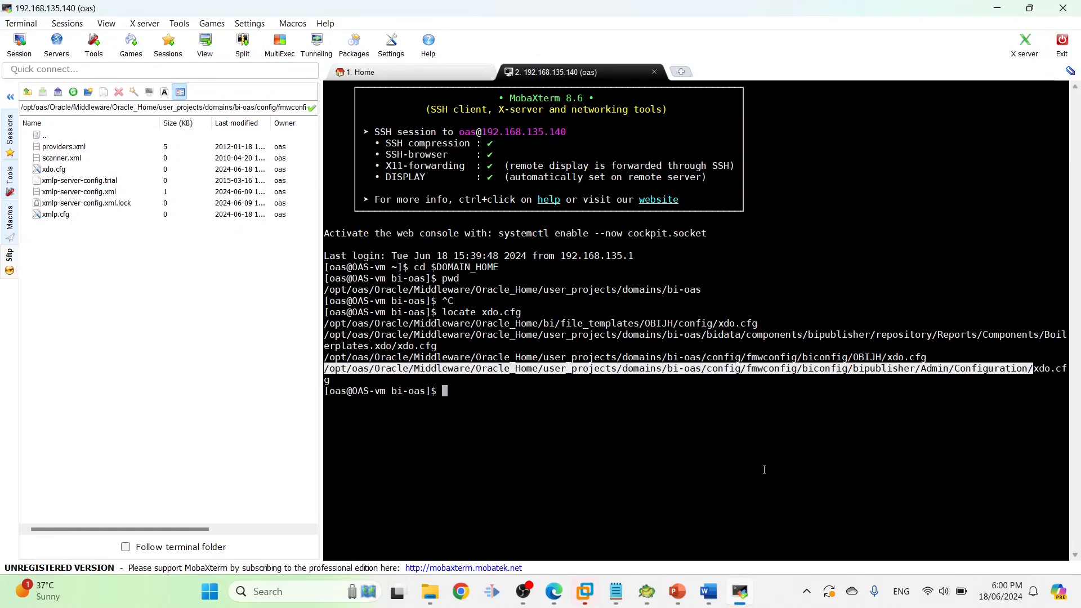
Shrink the MobaXterm window and copy xmlp.cfg and xdo.cfg from the server folder to the desktop.
left_click(55, 220)
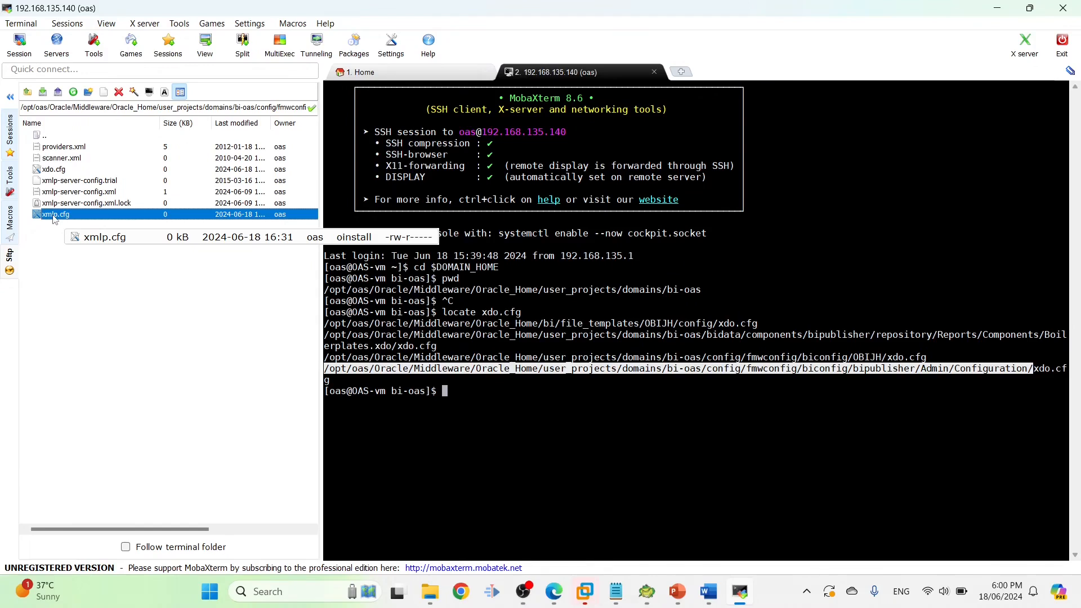
left_click(66, 260)
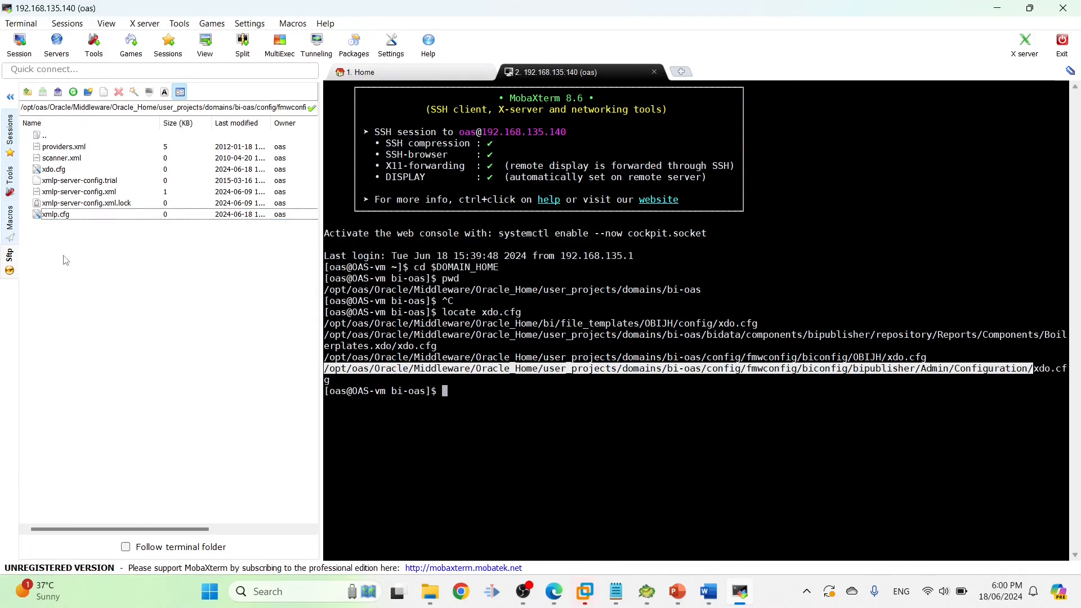
left_click(52, 219)
right_click(51, 219)
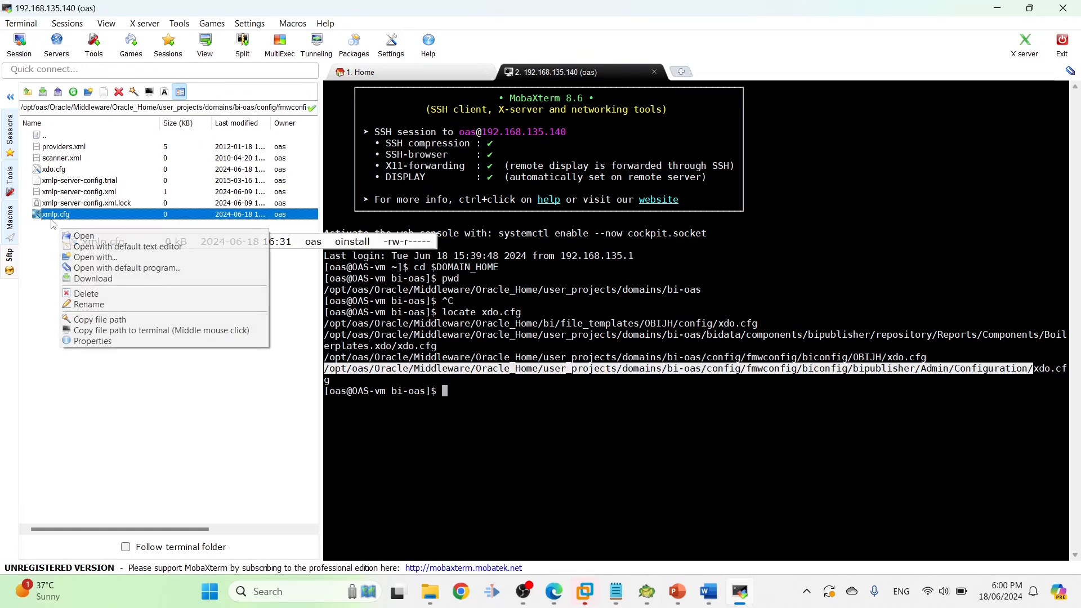
left_click_drag(293, 5, 552, 62)
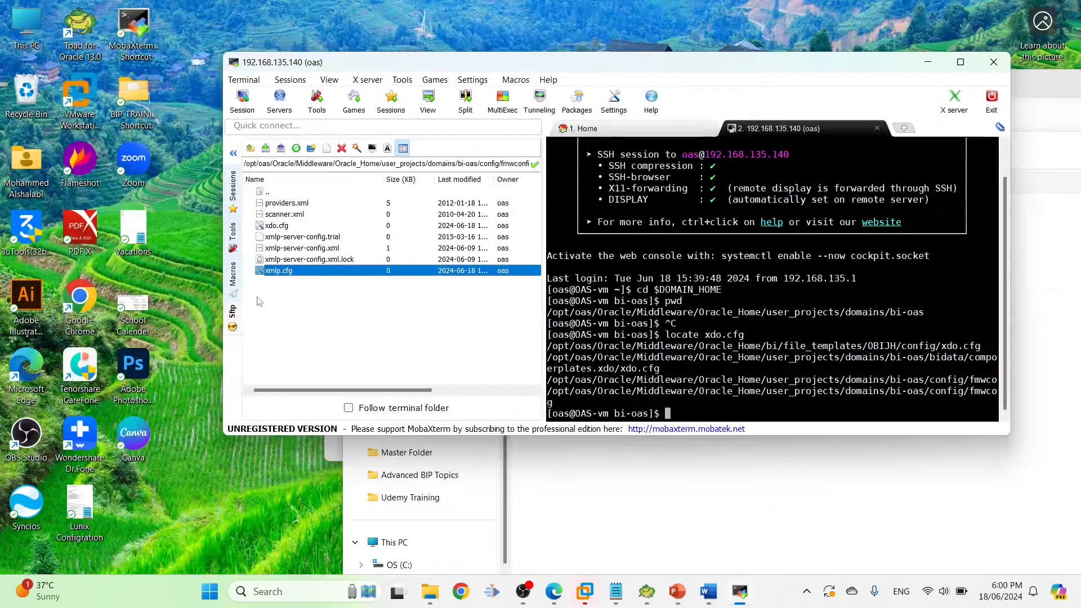
left_click(282, 226)
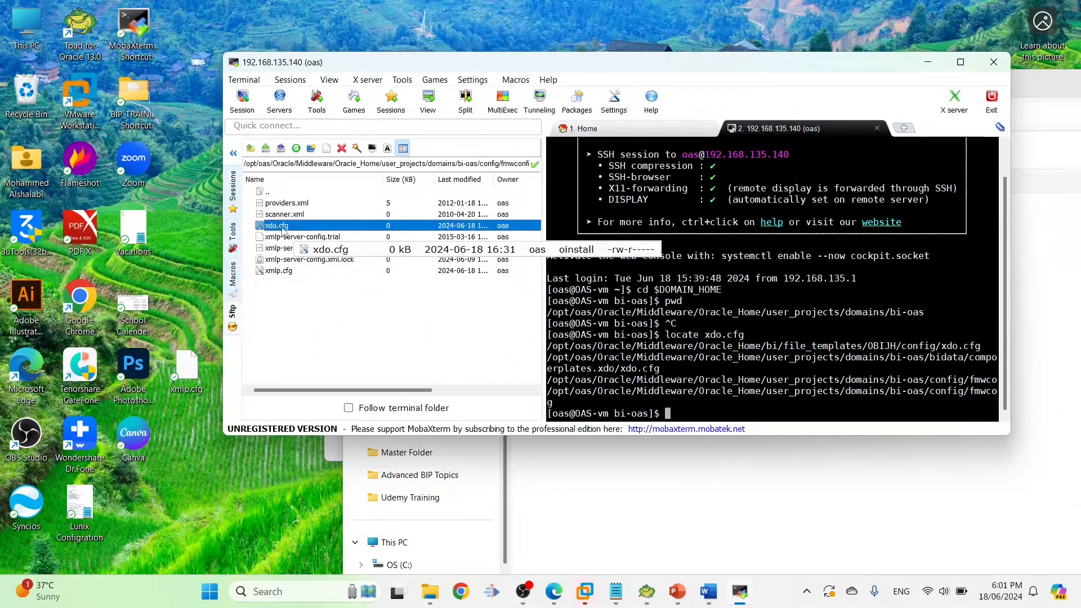
left_click_drag(229, 313, 161, 505)
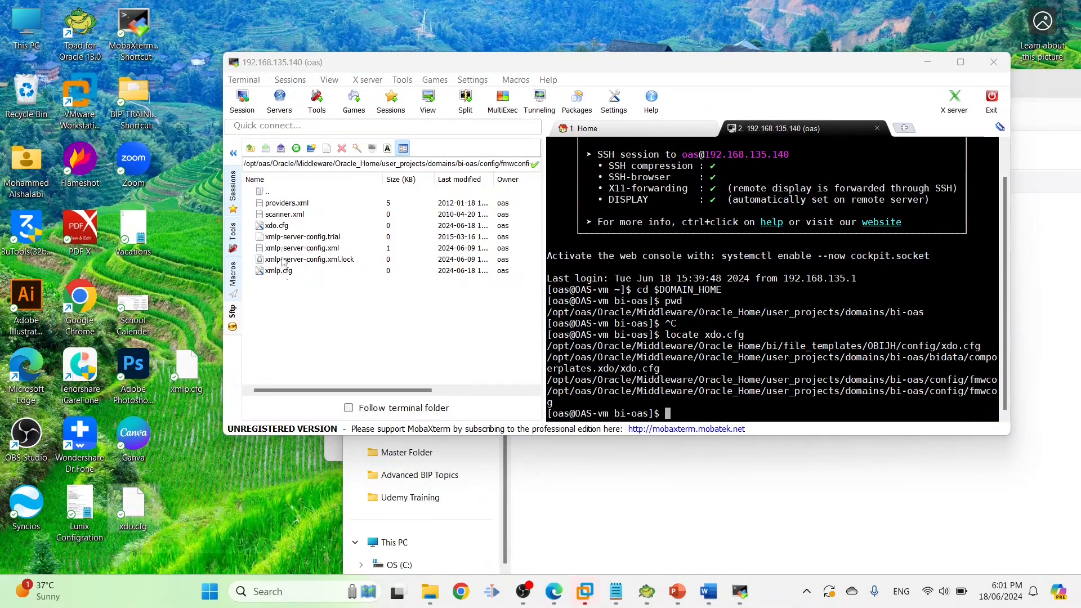
Open the server's xdo.cfg in the text editor and duplicate the Default Micr MT font entry directly below the original.
left_click(280, 226)
double_click(280, 226)
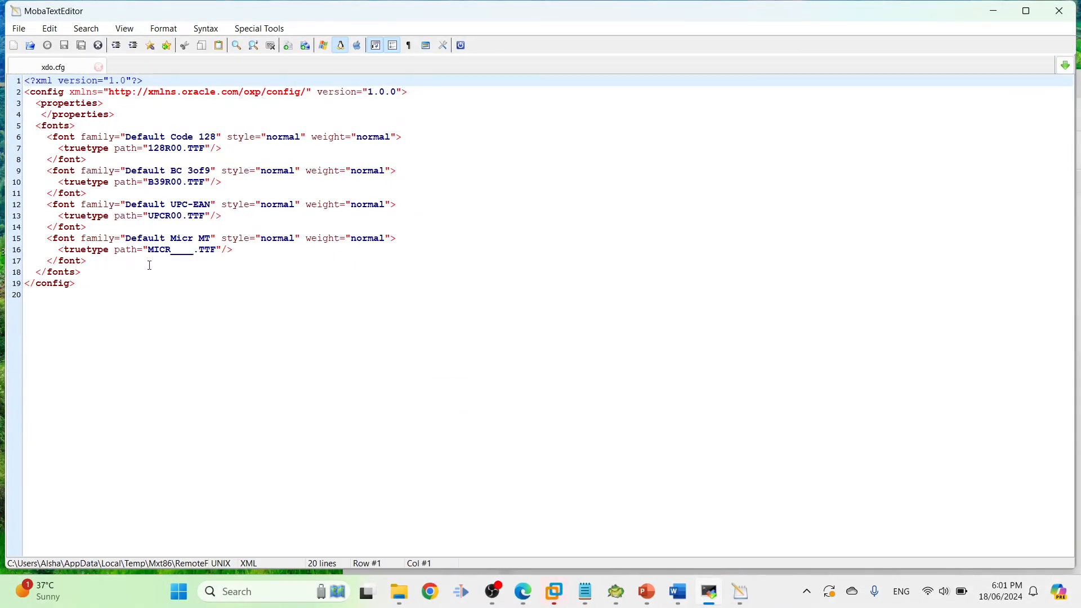
left_click_drag(101, 264, 19, 245)
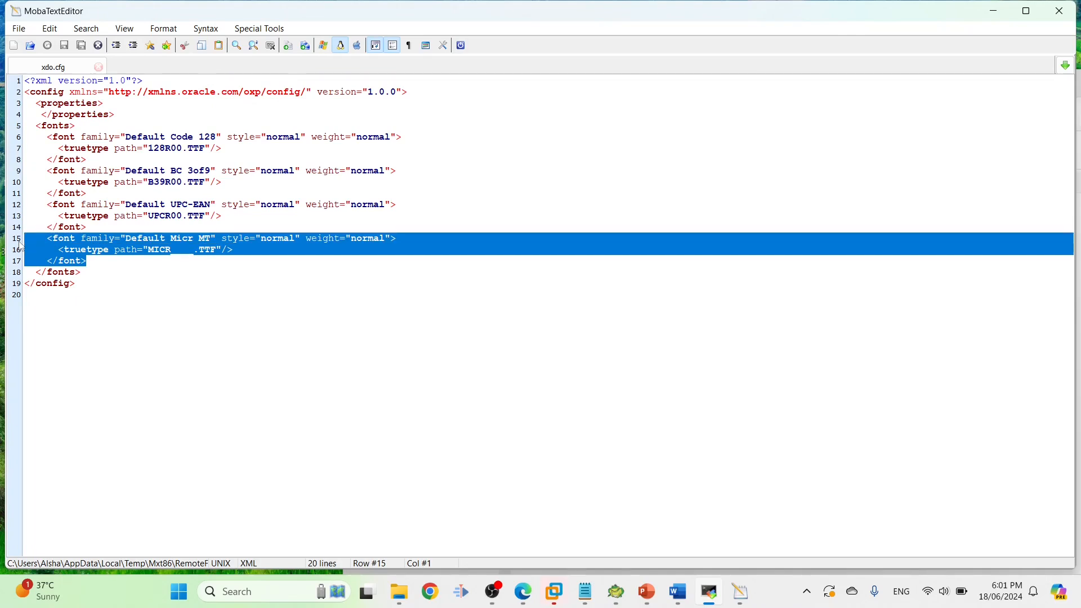
key("Down")
key("Down")
key("End")
key("Return")
key("ctrl+v")
key("Up")
key("Up")
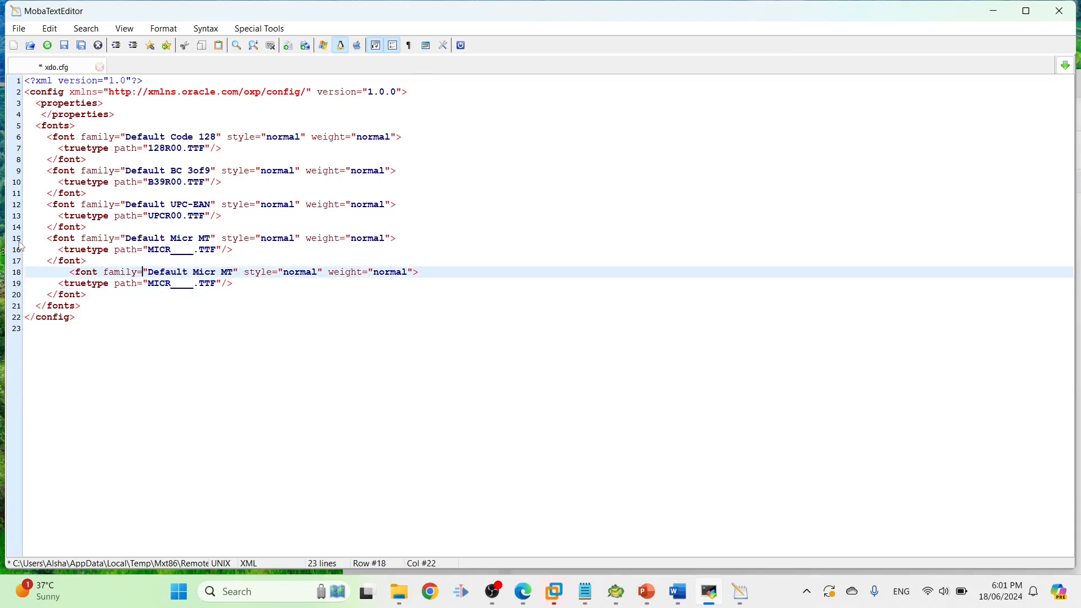
Select the family name Default Micr MT in the duplicated font entry on line 18.
key("shift+Right")
key("shift+Right")
key("shift+Right")
key("shift+Right")
key("shift+Right")
key("shift+Right")
key("shift+Right")
key("shift+Right")
key("shift+Right")
key("shift+Right")
key("shift+Right")
key("shift+Right")
key("shift+Right")
key("shift+Right")
key("shift+Right")
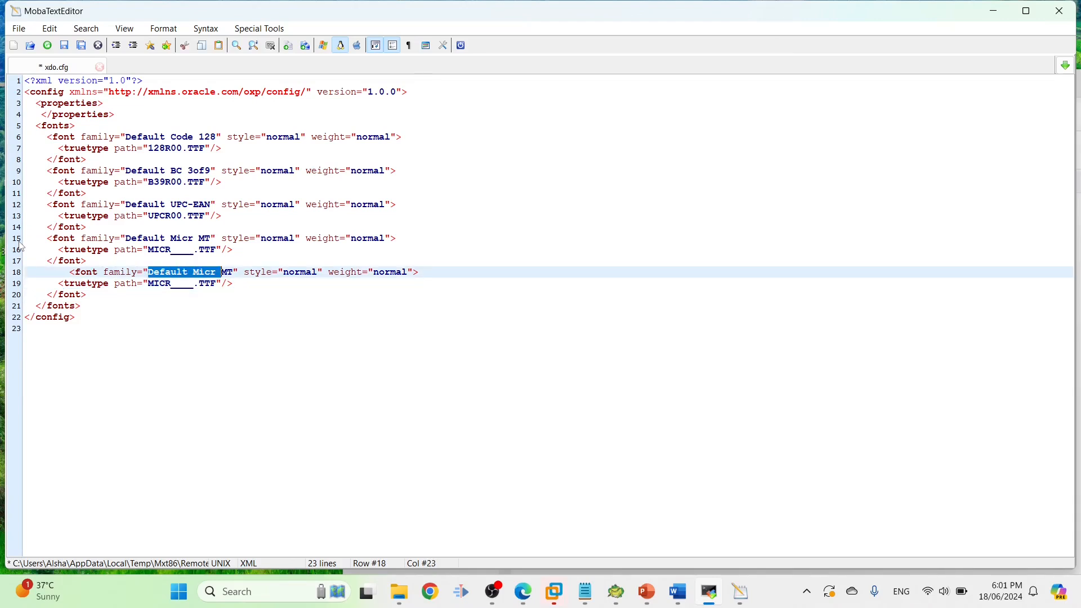
Open the C:\Windows\Fonts folder in File Explorer and check the name of the installed 3 of 9 barcode font.
left_click(401, 594)
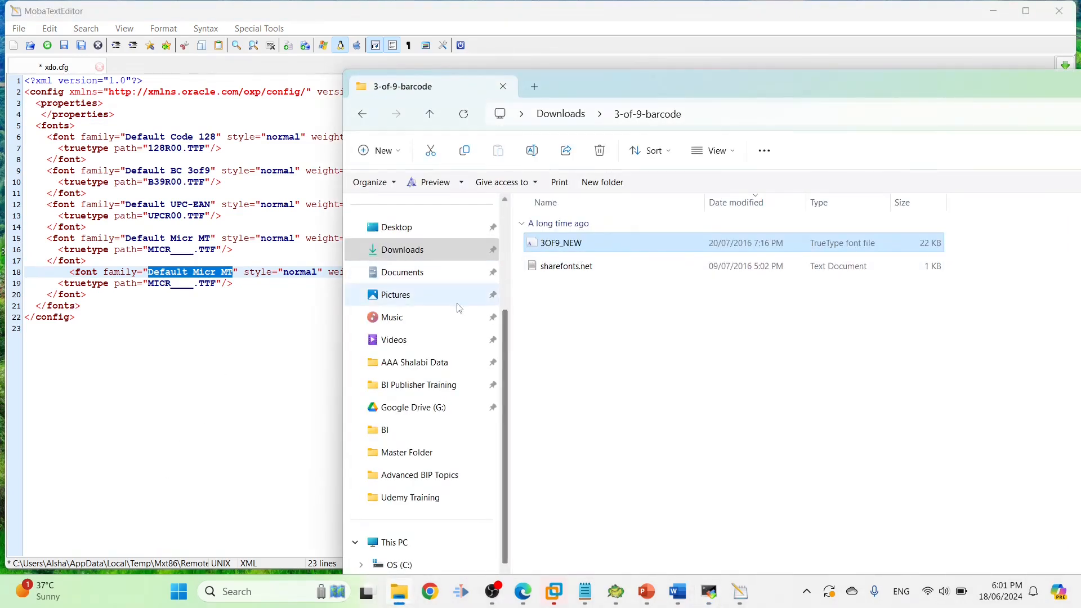
left_click(408, 568)
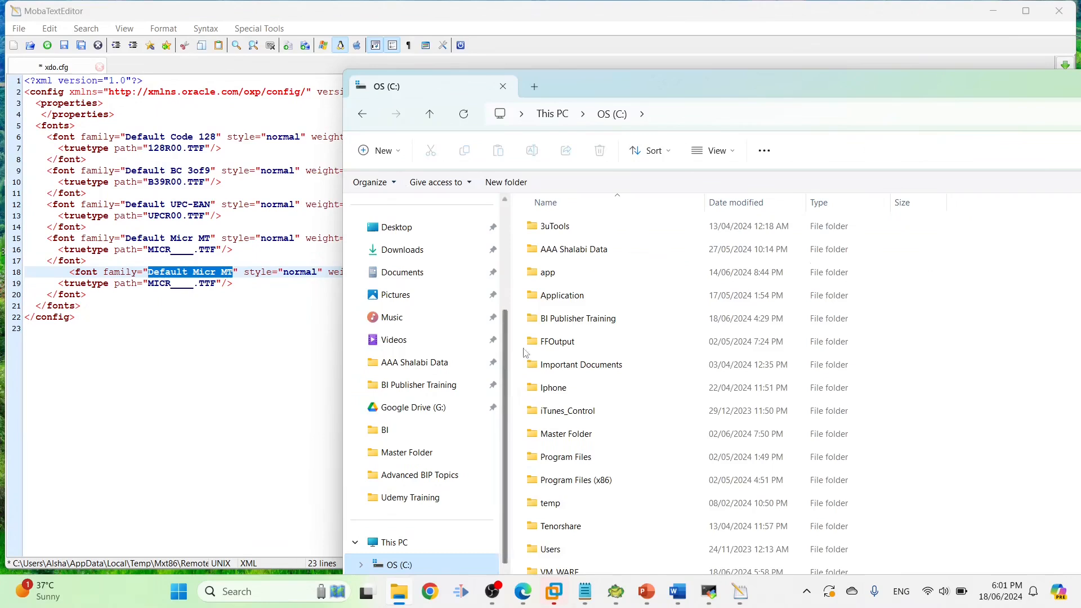
left_click(555, 316)
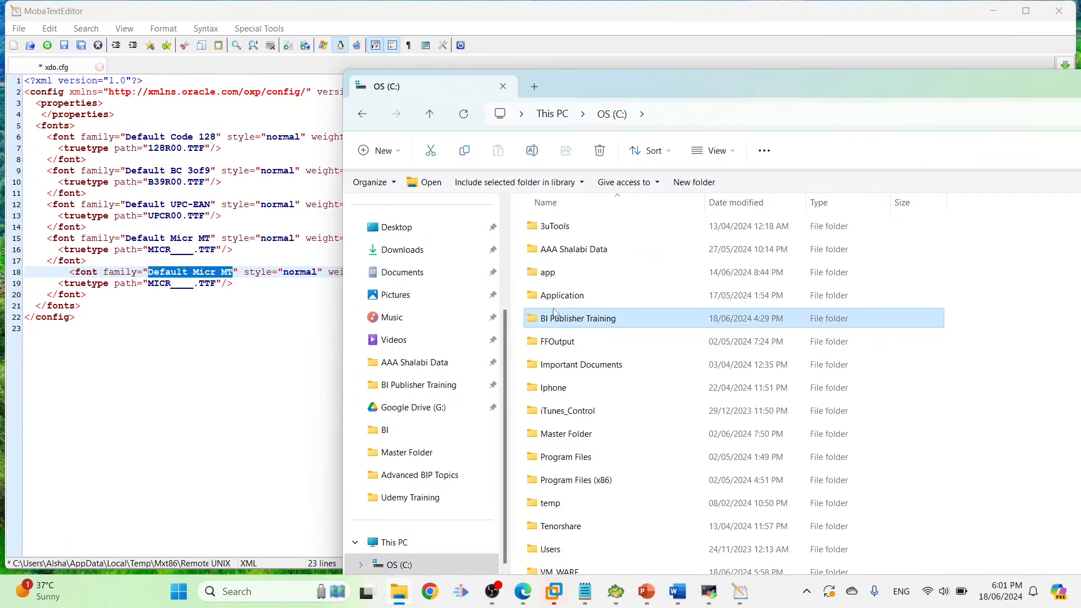
key("w")
key("Return")
key("Down")
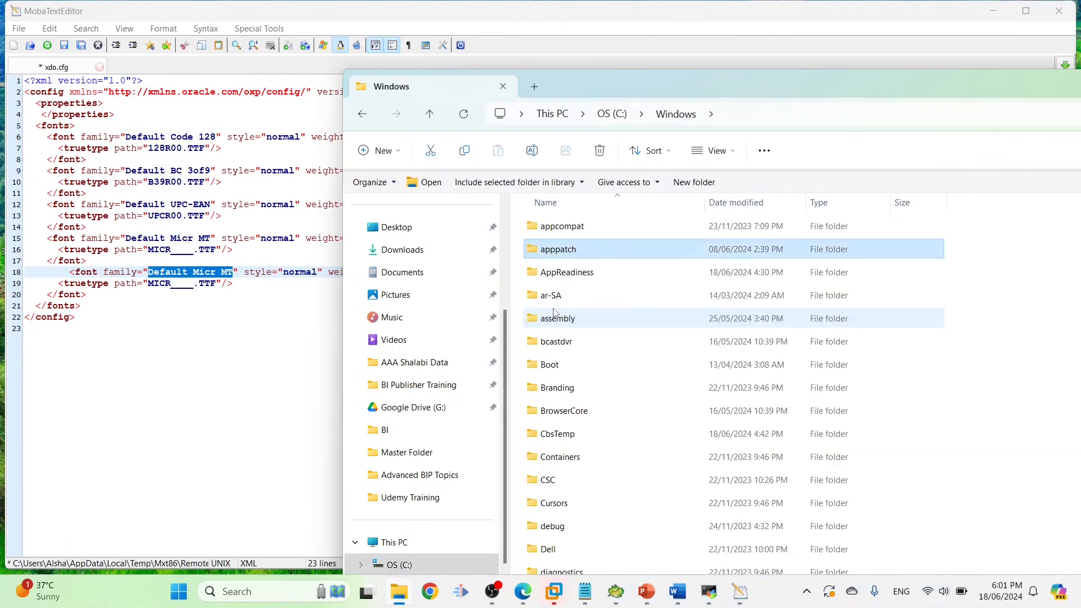
key("f")
key("f")
key("Return")
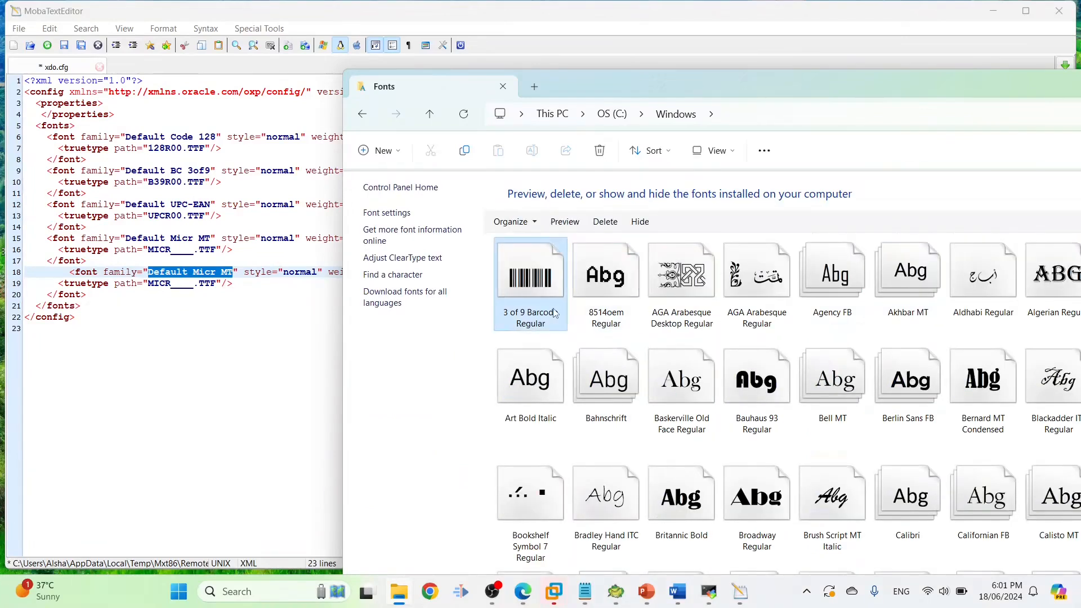
right_click(555, 314)
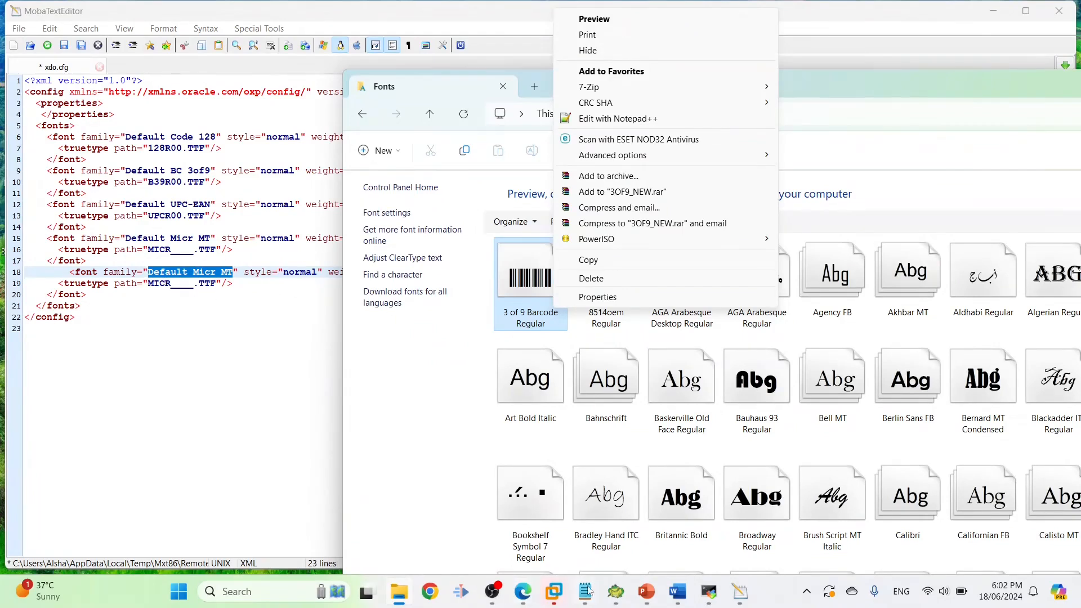
Copy the family name 3 of 9 Barcode from the PowerPoint slide and paste it over the selected name on line 18 of xdo.cfg.
left_click(646, 591)
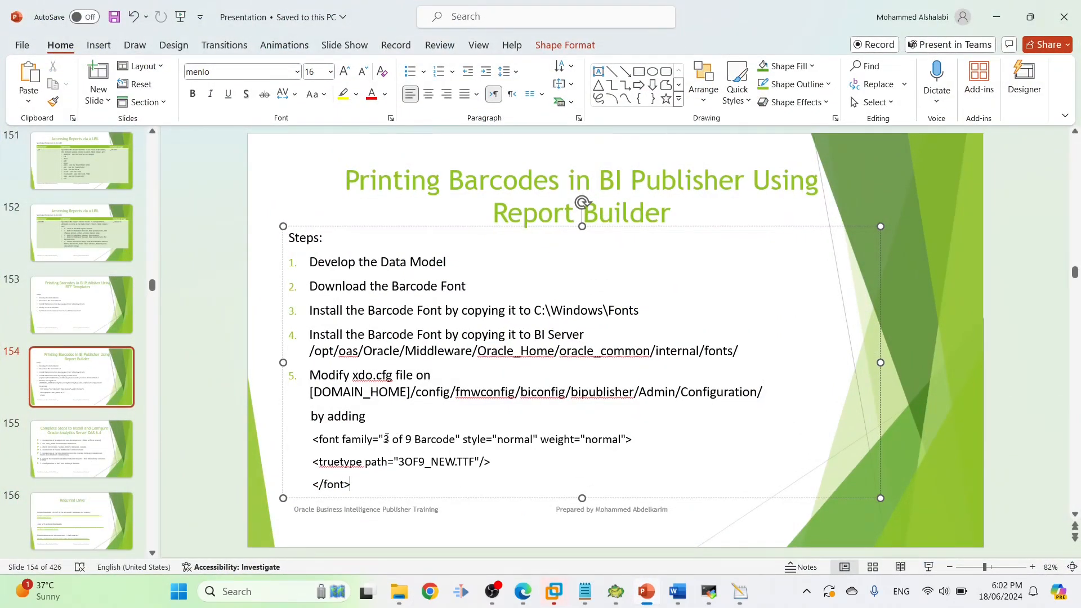
left_click_drag(386, 440, 456, 440)
key("ctrl+c")
key("alt+Tab")
key("alt+Tab")
key("Tab")
key("ctrl+v")
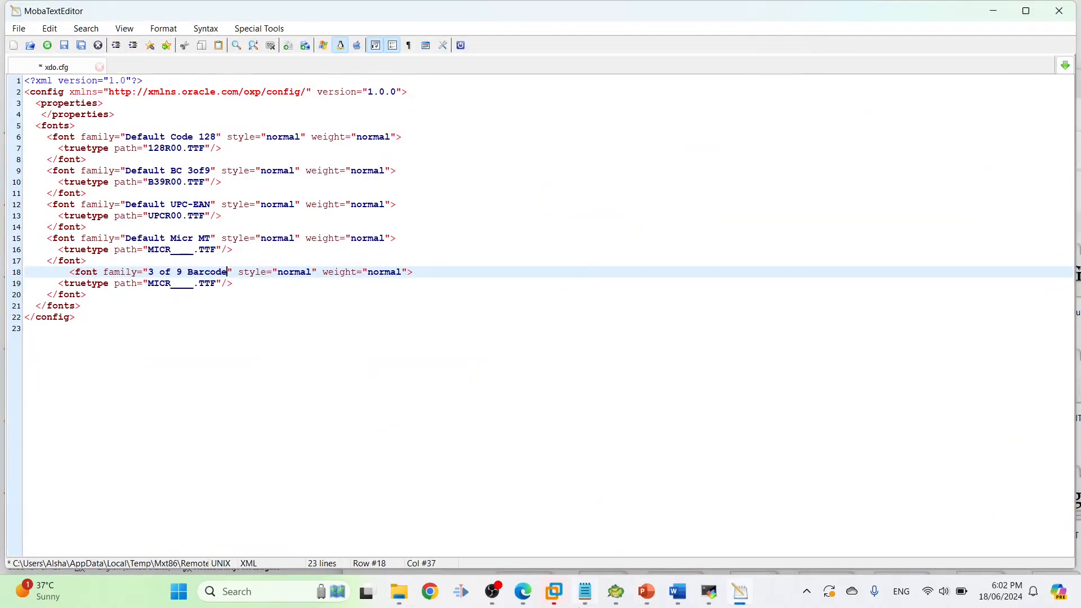
Copy the font file name 3OF9_NEW from the 3-of-9-barcode folder in Downloads.
left_click(407, 593)
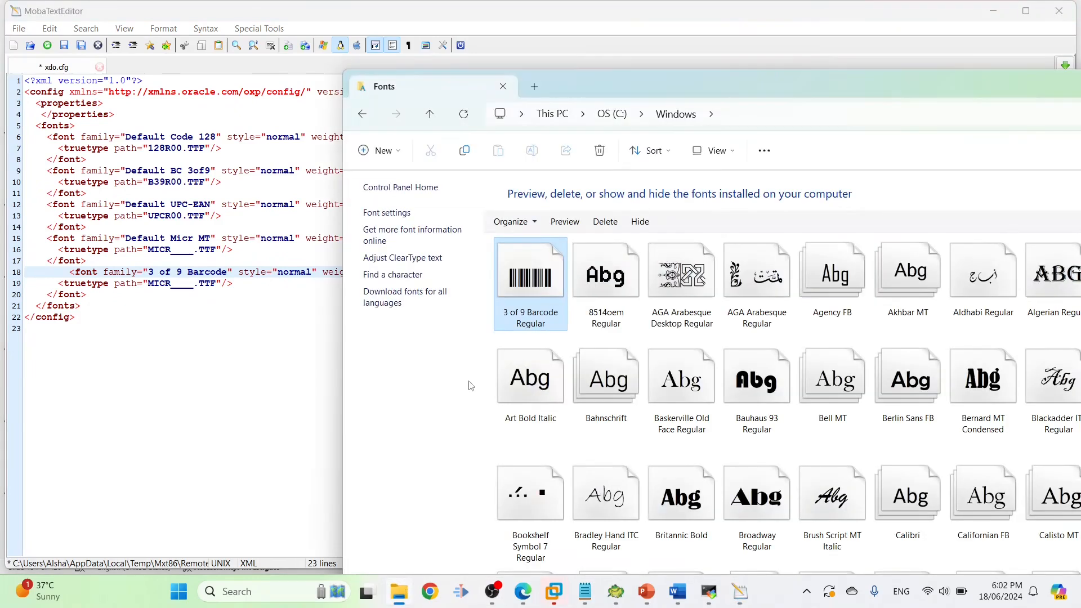
left_click(364, 115)
left_click(417, 251)
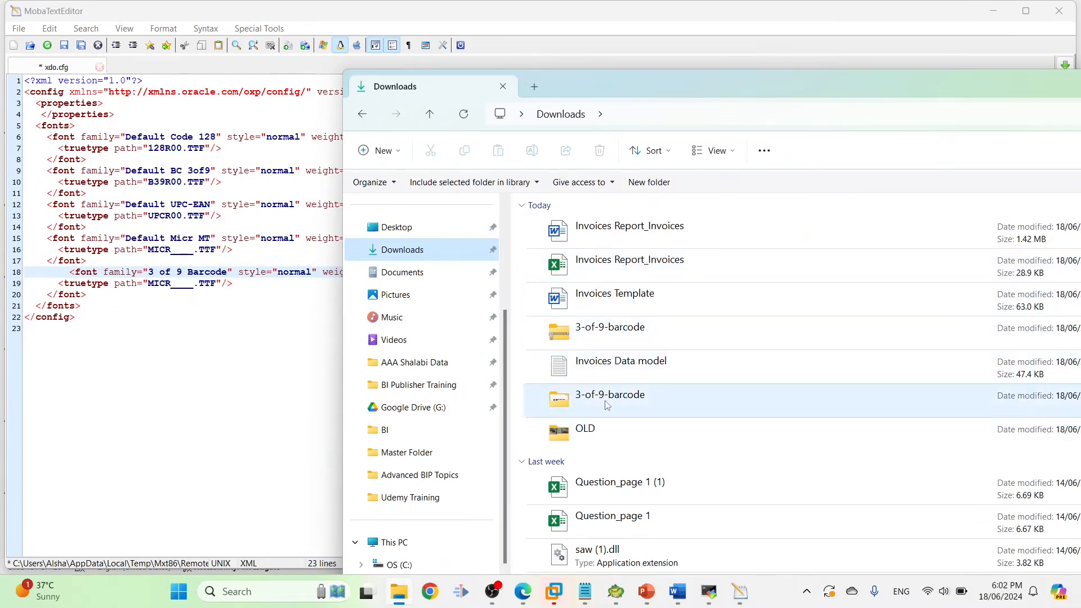
double_click(605, 393)
left_click(557, 247)
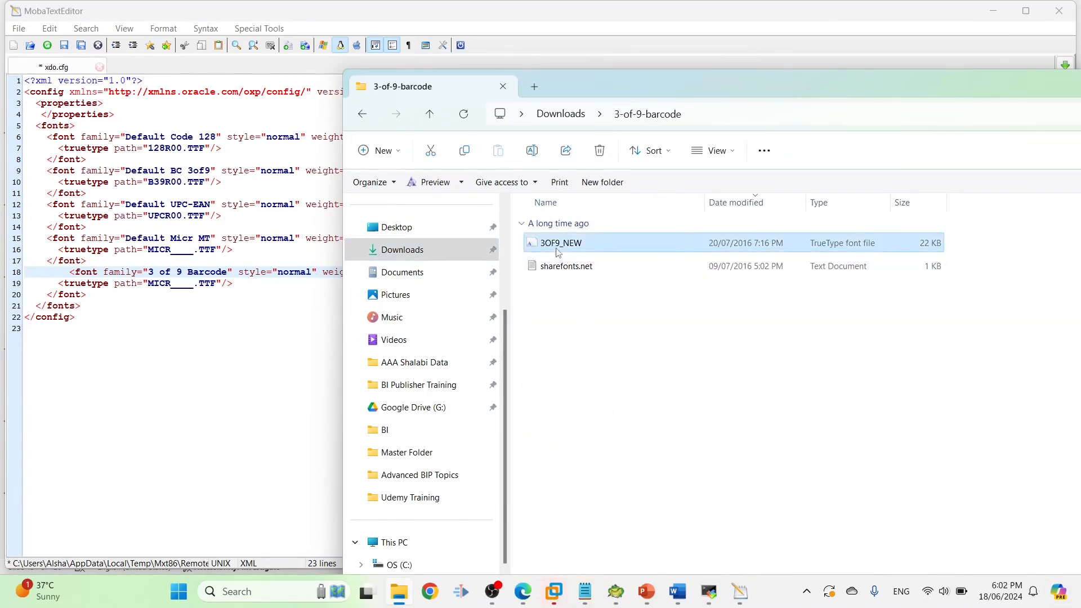
left_click(556, 249)
key("ctrl+c")
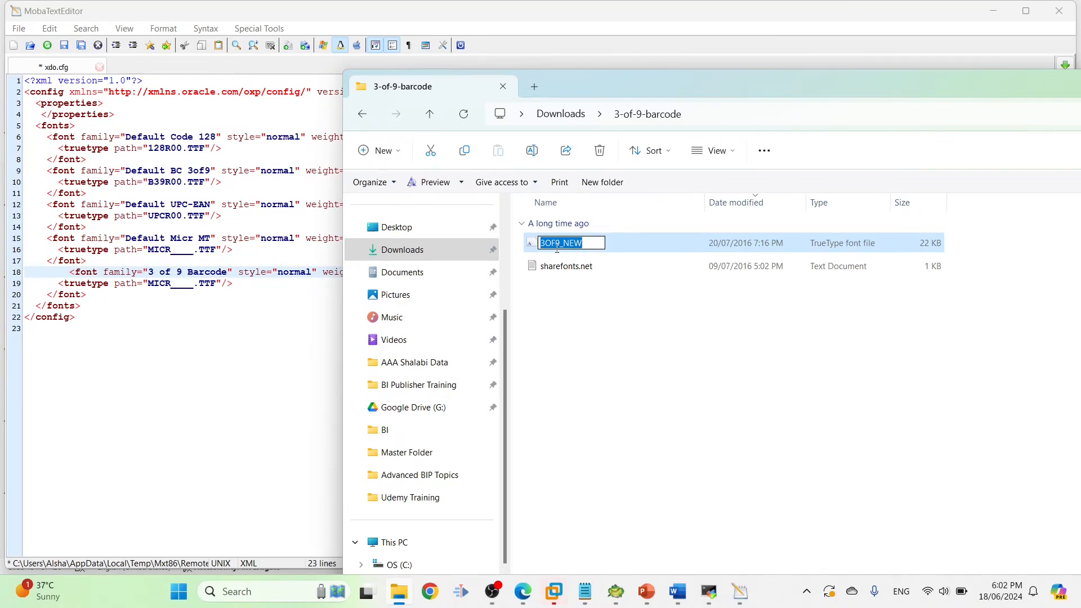
Set the truetype path on line 19 to 3OF9_NEW.TTF, save xdo.cfg and replace the remote file on the server.
left_click(181, 283)
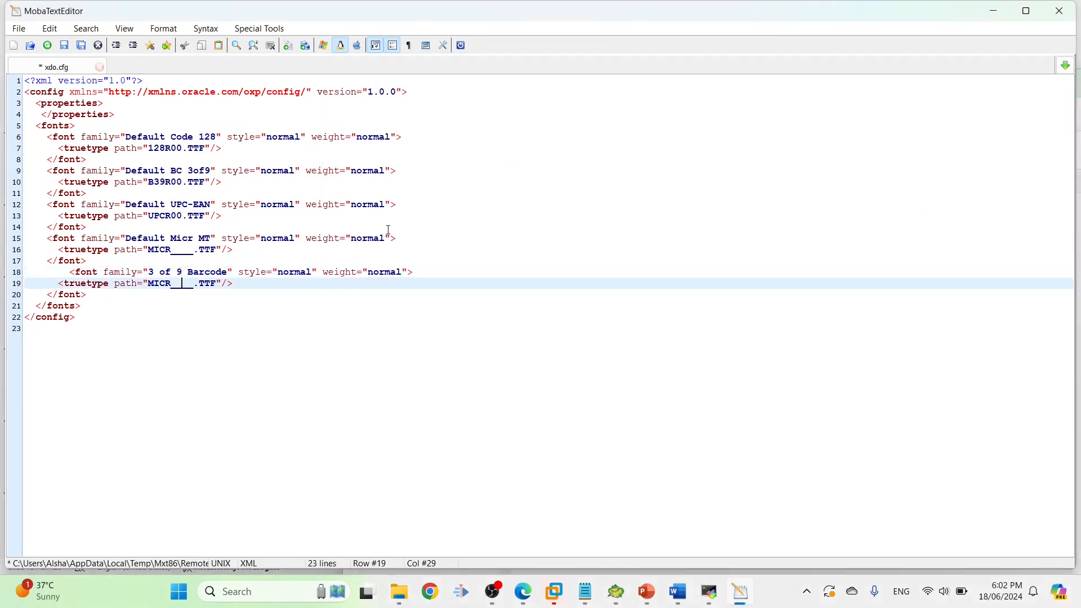
key("shift+Left")
key("shift+Left")
key("shift+Left")
key("shift+Left")
key("shift+Left")
key("shift+Left")
key("shift+Left")
key("shift+Left")
key("ctrl+v")
key("ctrl+s")
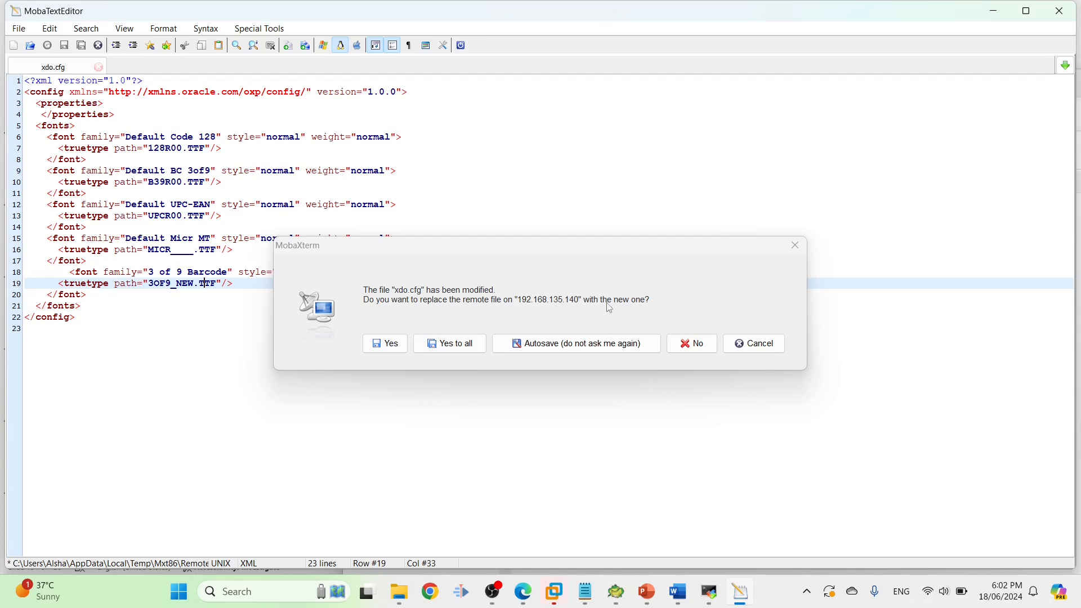
left_click(380, 345)
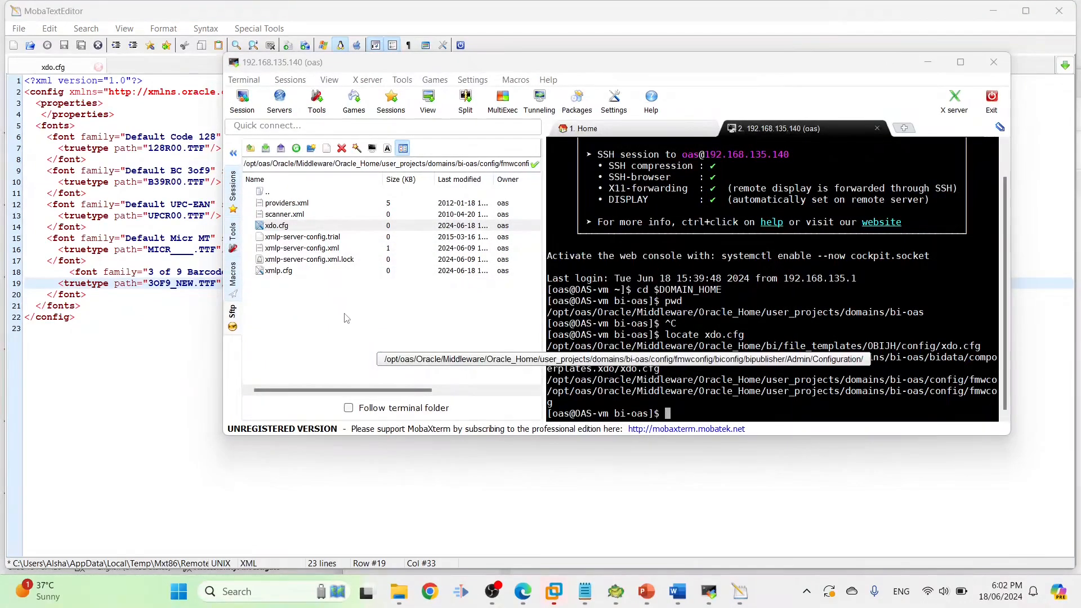
Close the editor, reopen xdo.cfg from the server folder to check the saved barcode font entry, and close it again.
double_click(573, 63)
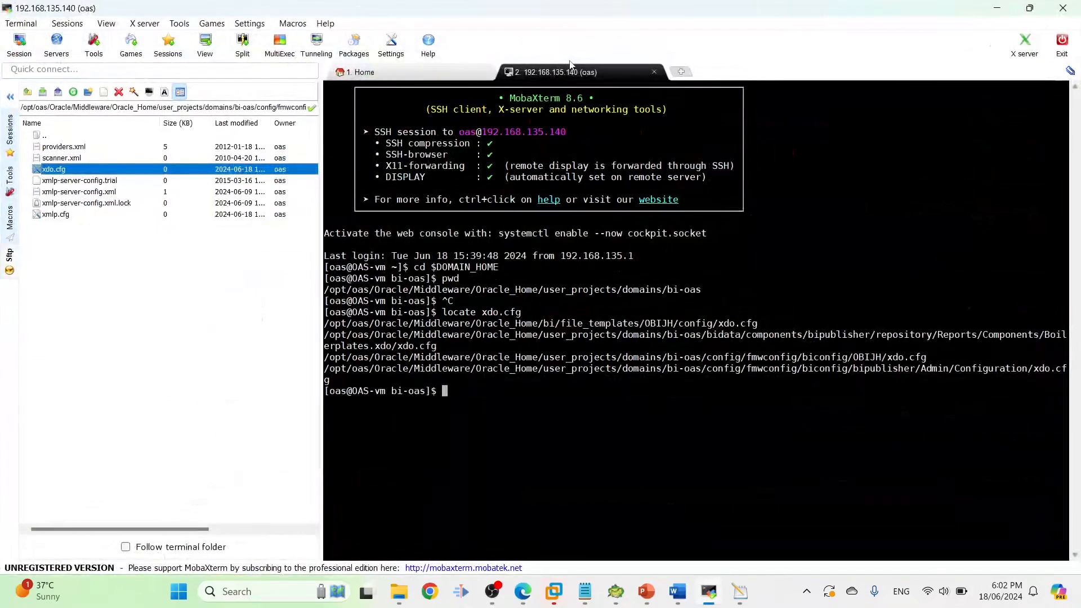
left_click(1011, 8)
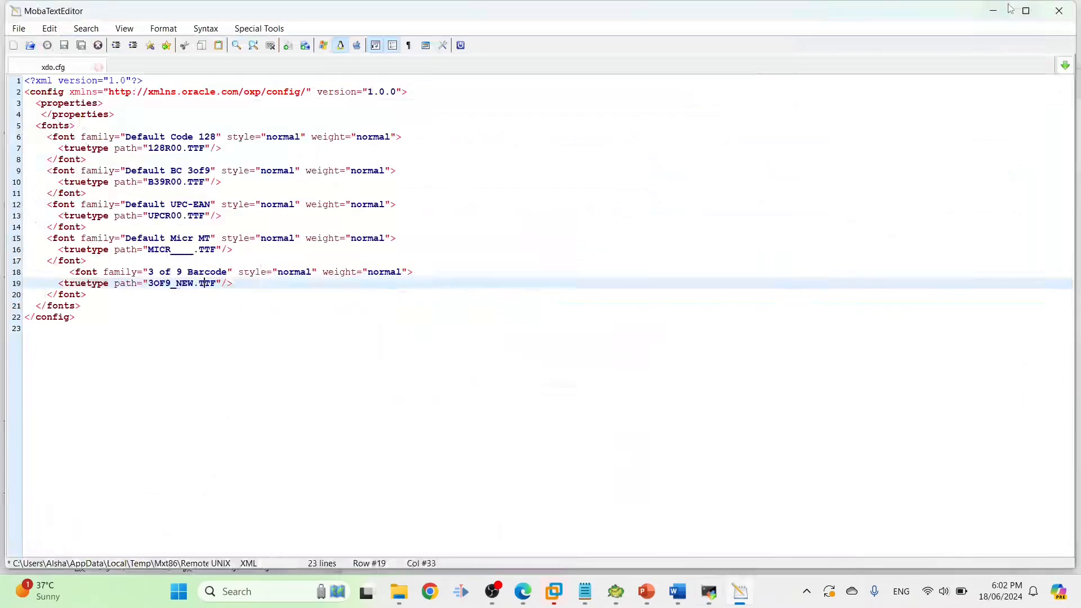
left_click(1062, 9)
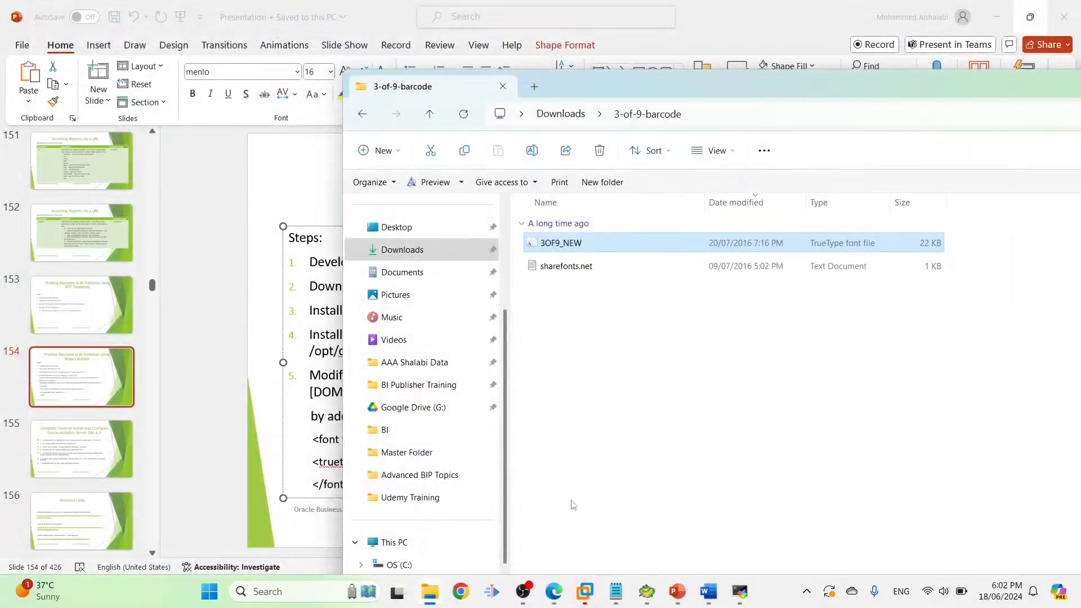
left_click(739, 590)
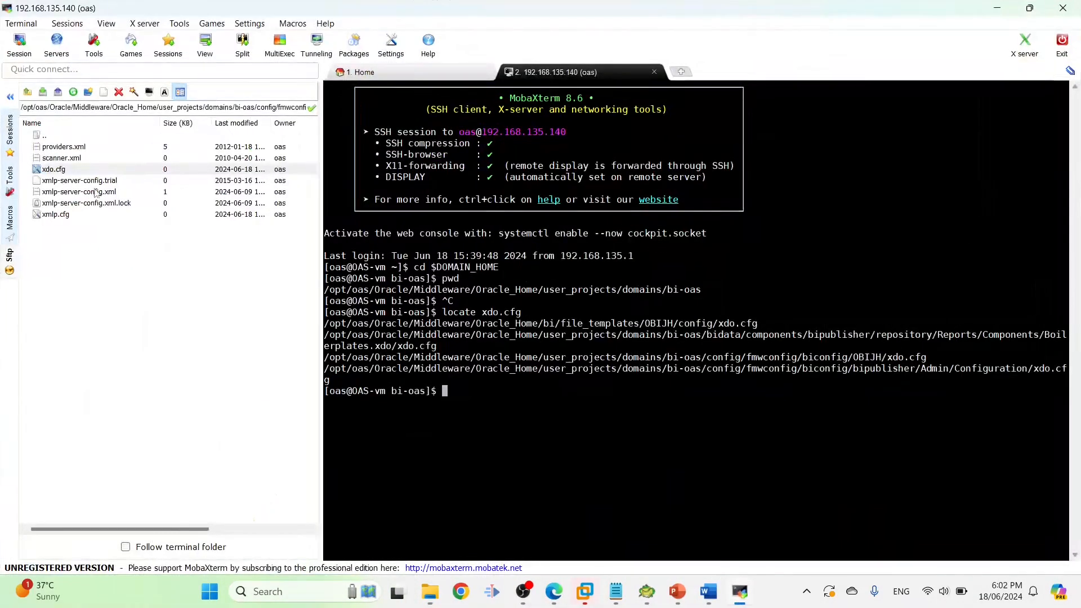
double_click(69, 170)
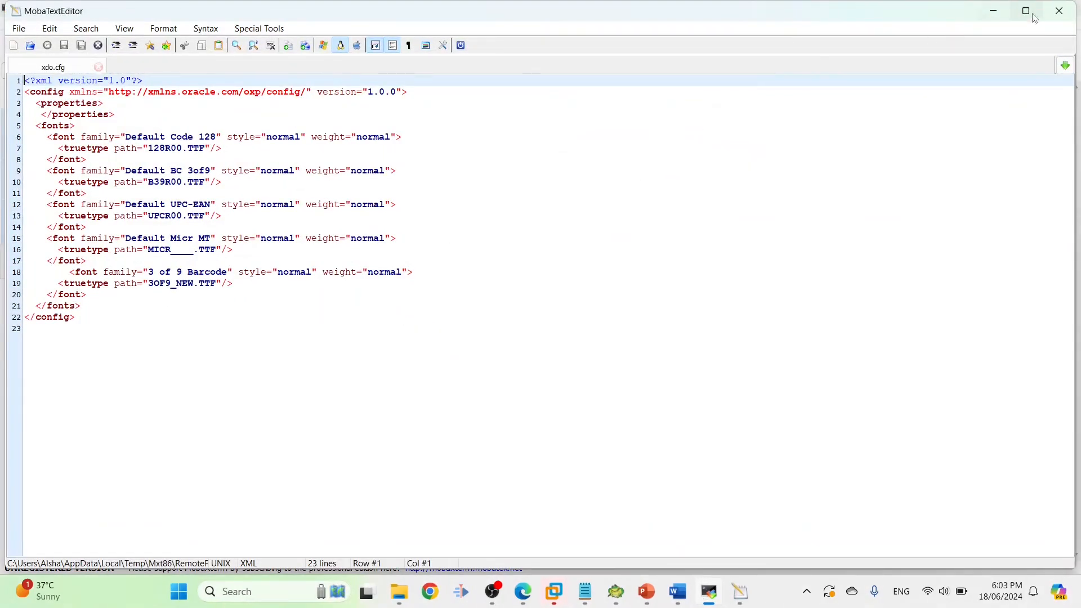
left_click(1059, 10)
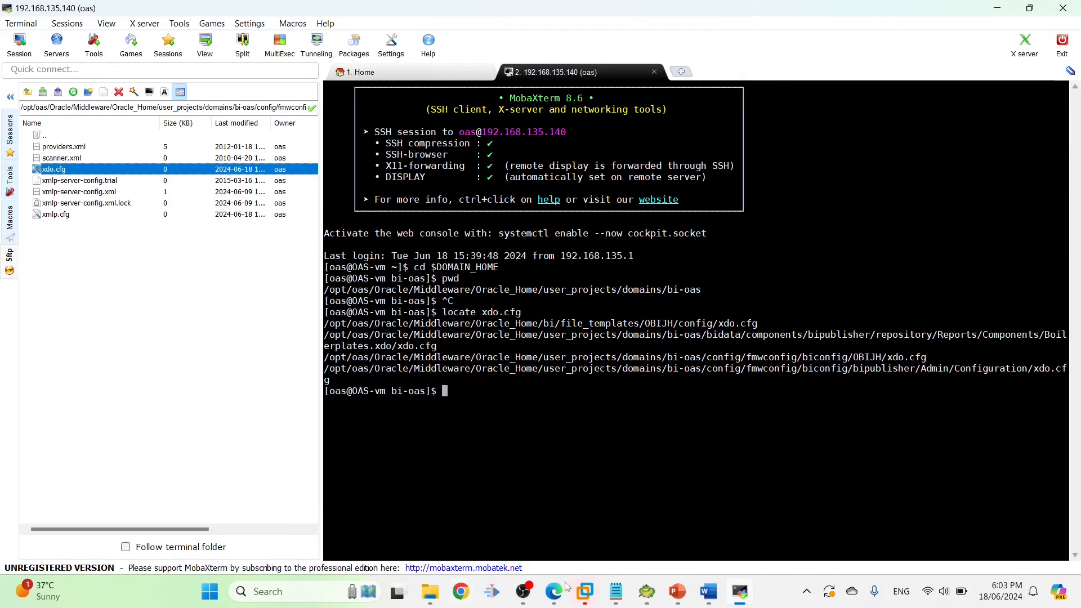
Switch to the browser's Invoices Data model page and start creating a report from it.
left_click(677, 591)
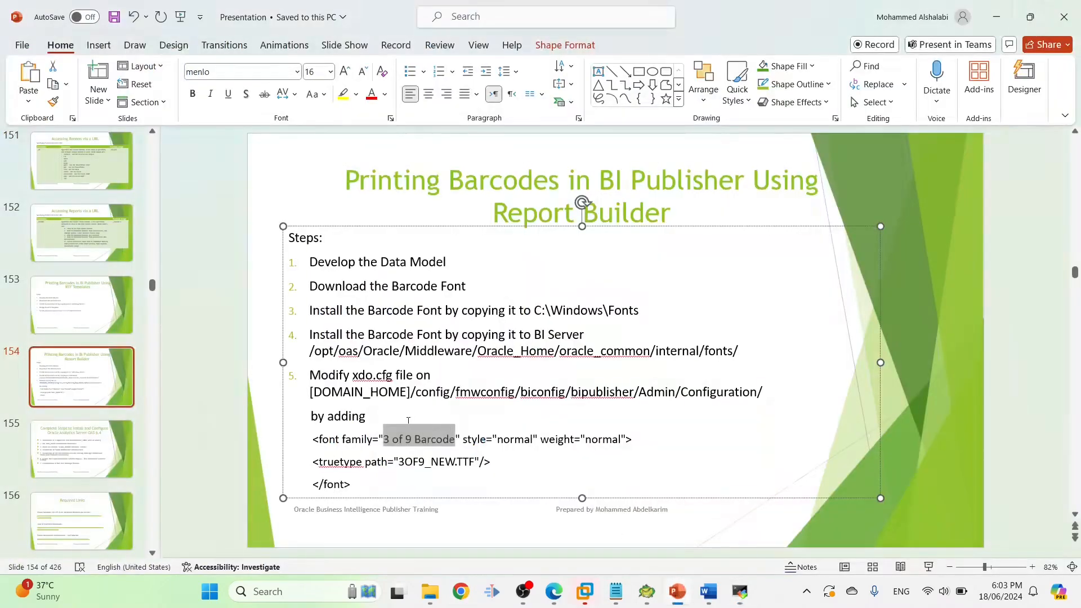
left_click(561, 598)
left_click(562, 599)
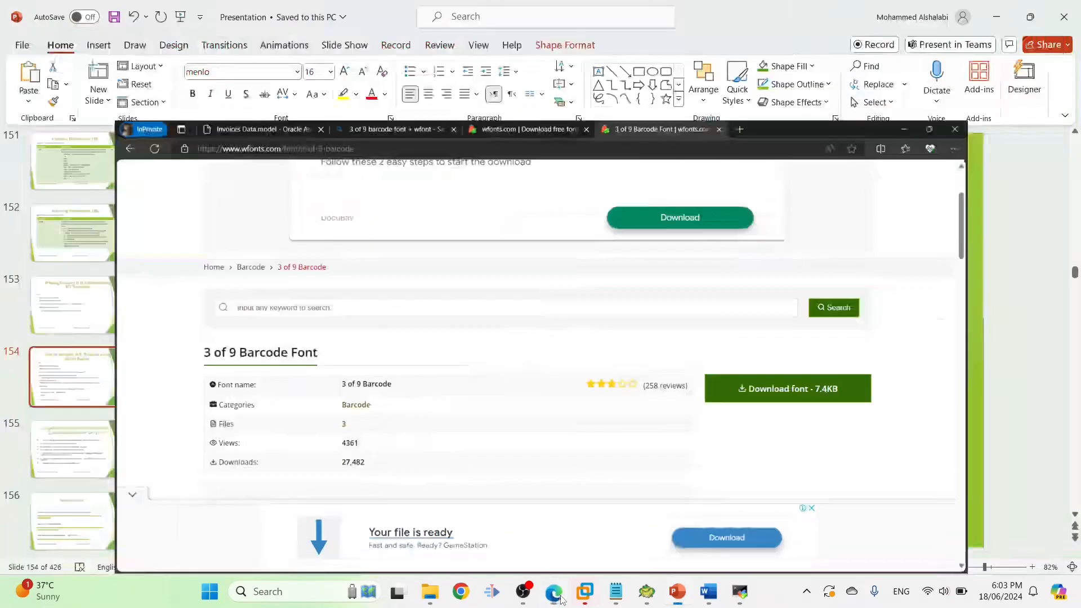
left_click(561, 598)
left_click(191, 8)
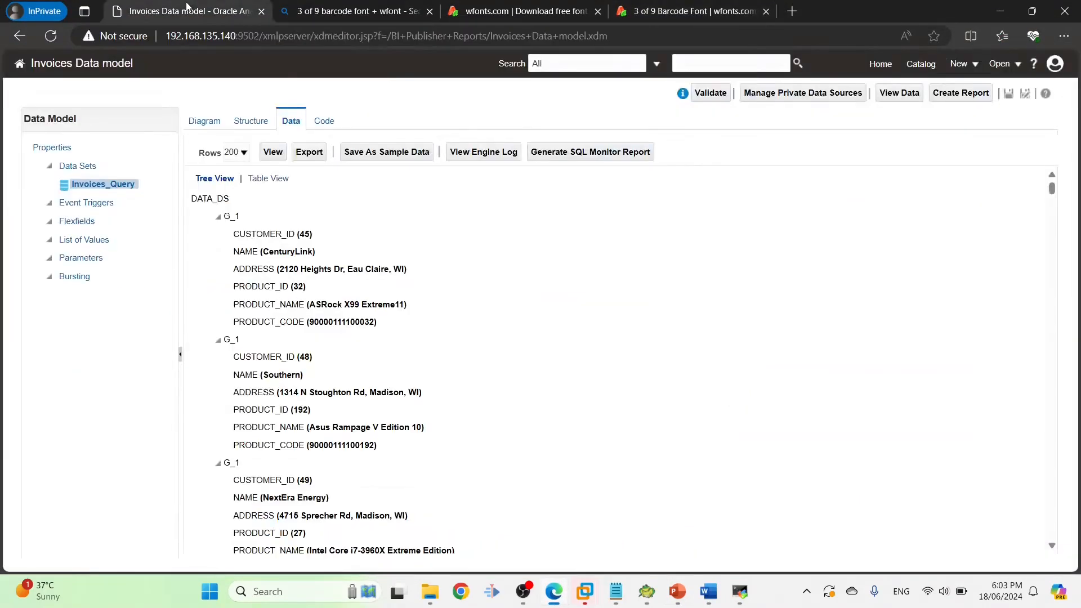
left_click(955, 94)
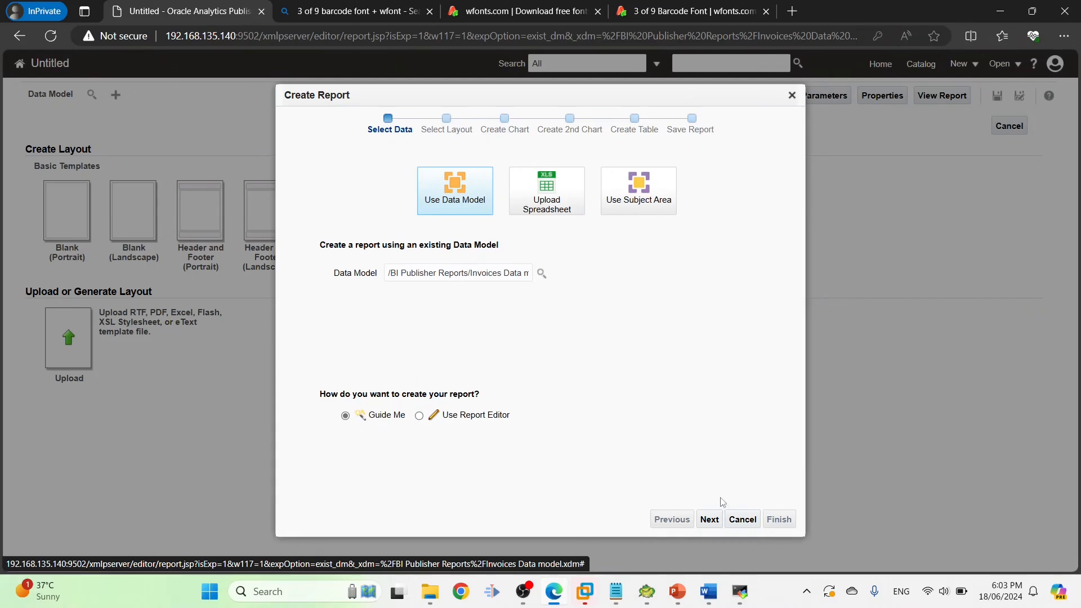
Keep the Invoices data model with Guide Me, and choose a Landscape page with the Table layout.
left_click(716, 516)
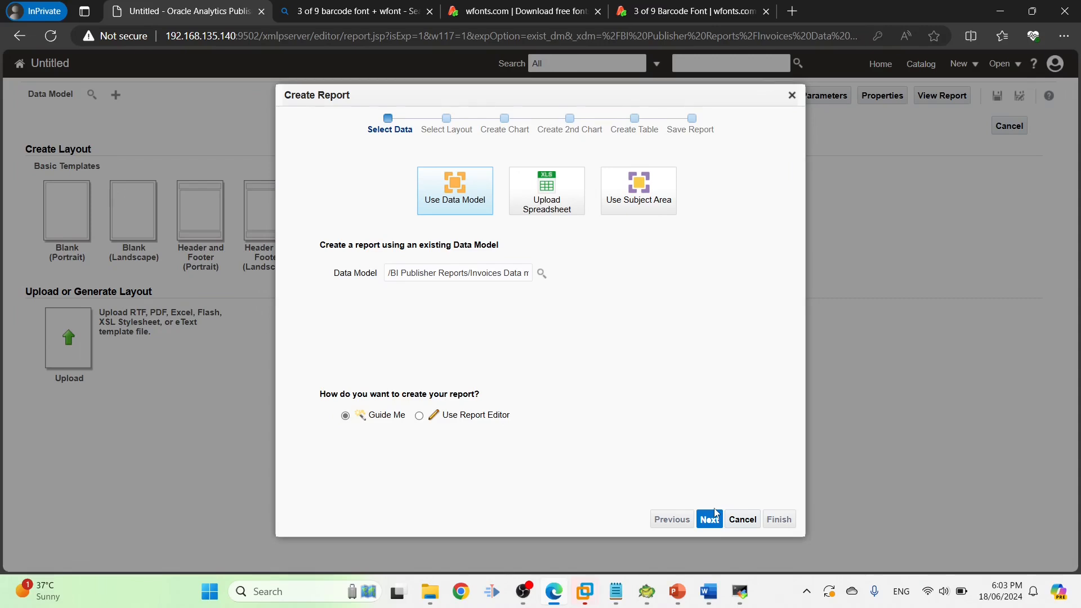
left_click(710, 516)
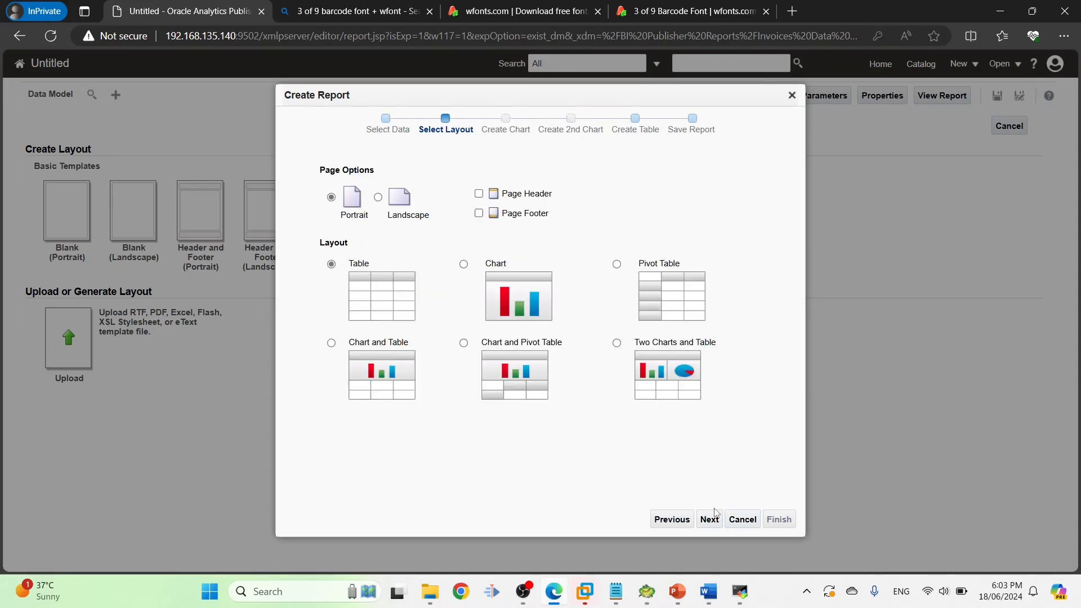
left_click(377, 198)
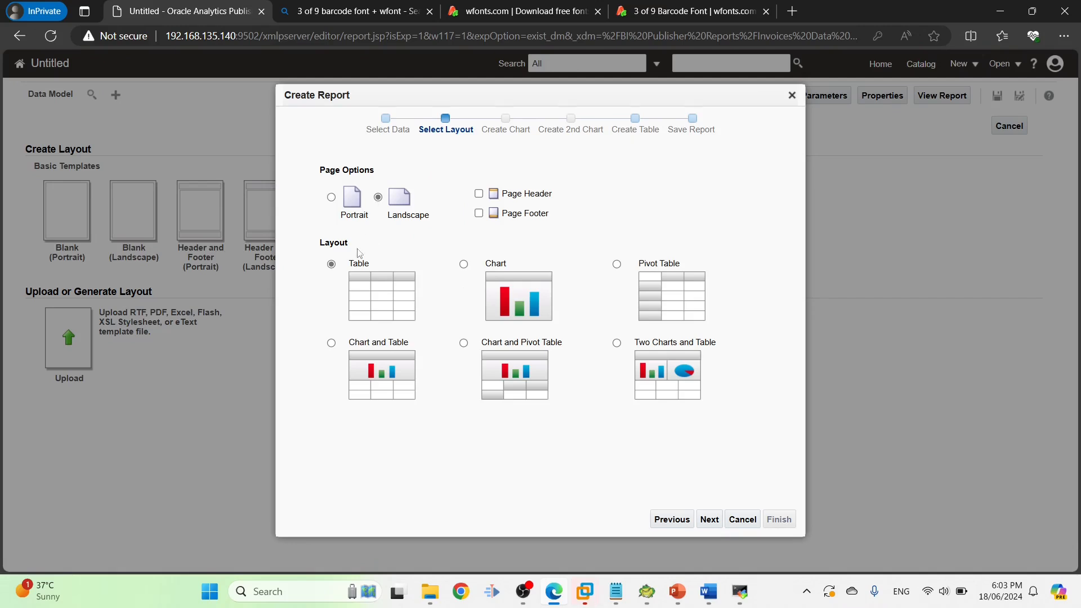
left_click(714, 521)
Add CUSTOMER_ID, NAME, ADDRESS, PRODUCT_ID, PRODUCT_NAME and PRODUCT_CODE to the report table in that order and accept the table.
left_click_drag(366, 244, 469, 251)
left_click_drag(360, 262, 557, 255)
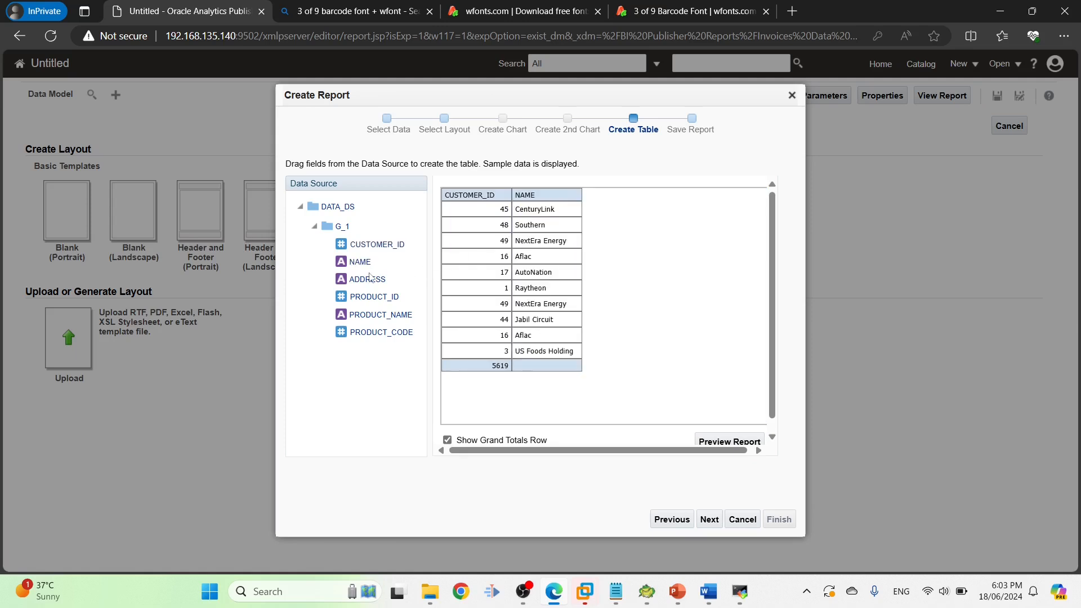
left_click_drag(370, 277, 591, 272)
left_click_drag(372, 300, 656, 270)
left_click_drag(410, 314, 738, 298)
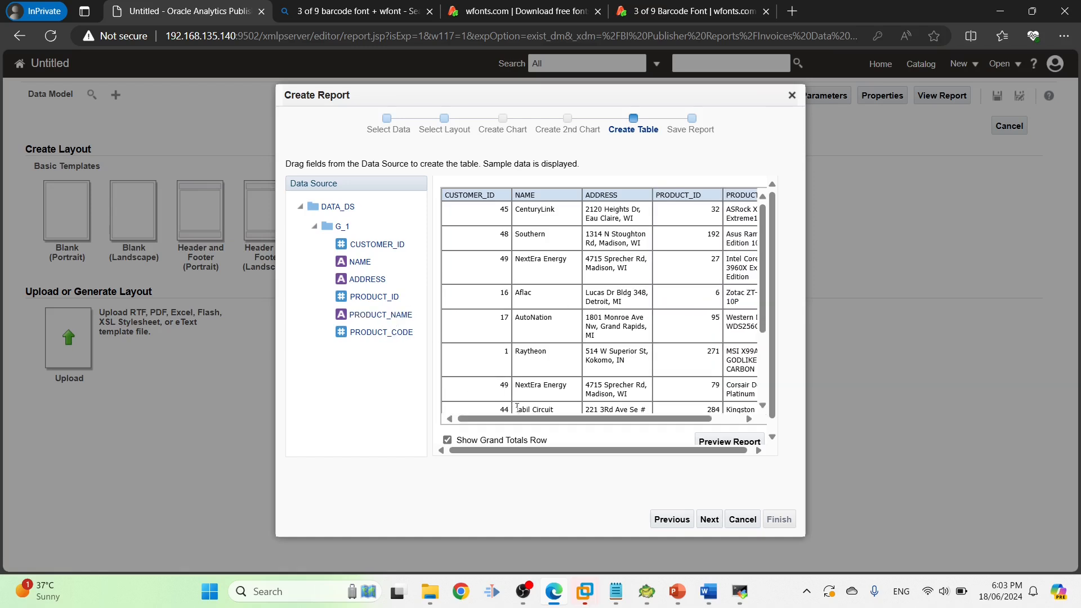
left_click_drag(524, 420, 552, 419)
left_click_drag(398, 334, 809, 319)
left_click(709, 519)
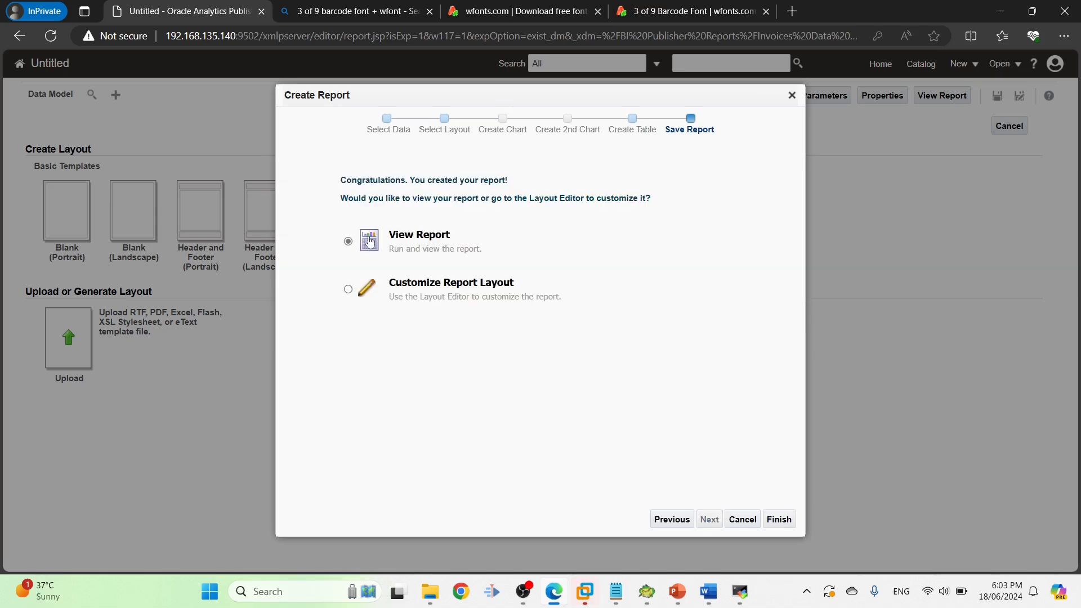
Finish the wizard with View Report and save the report as Invoice Report2 in the BI Publisher Reports shared folder.
left_click(779, 518)
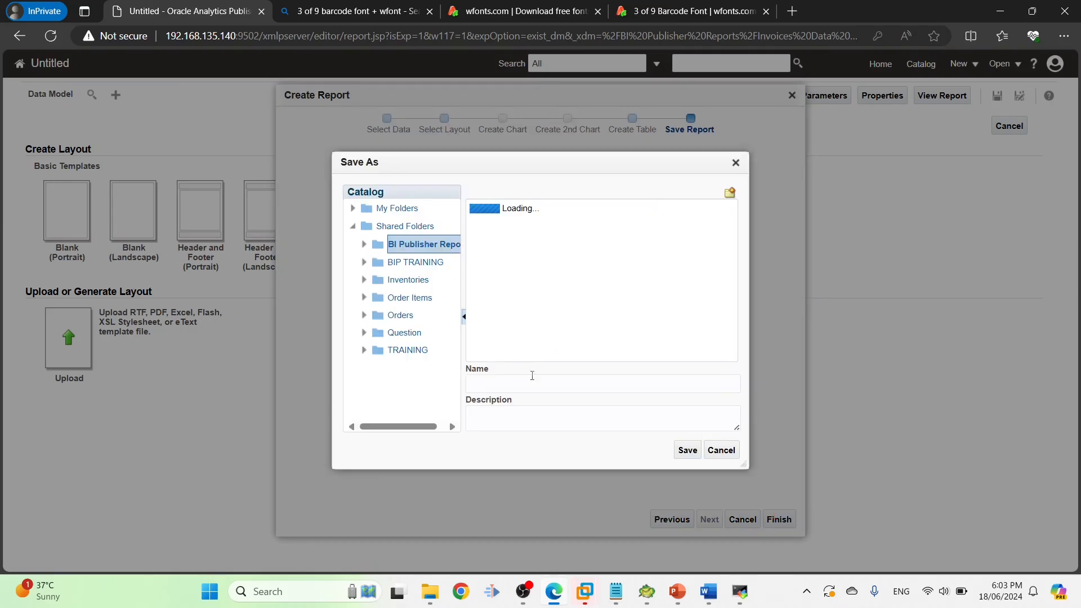
left_click(532, 378)
left_click(532, 378)
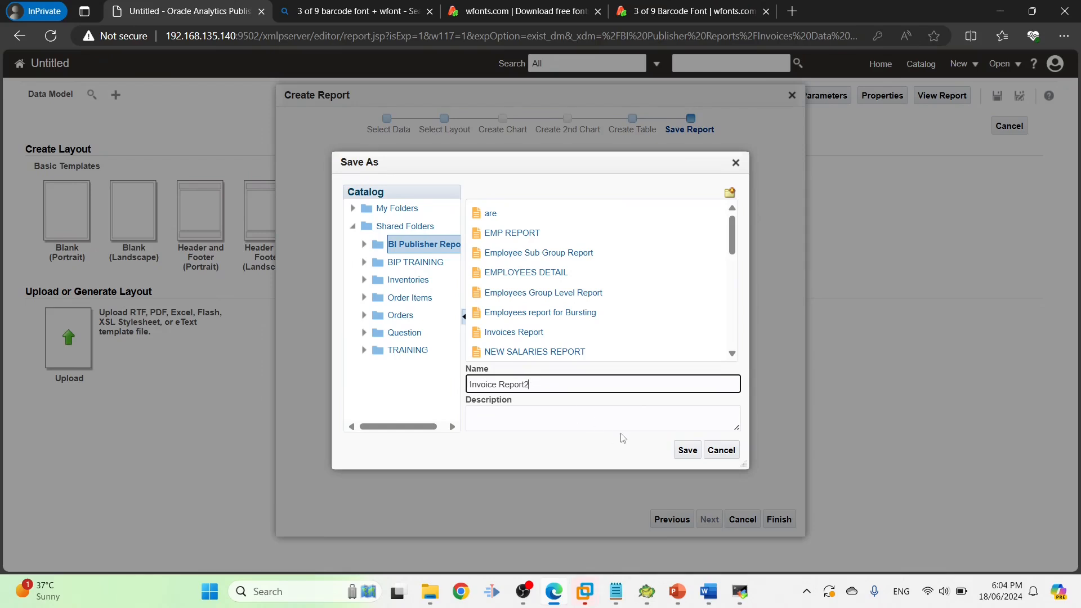
left_click(681, 450)
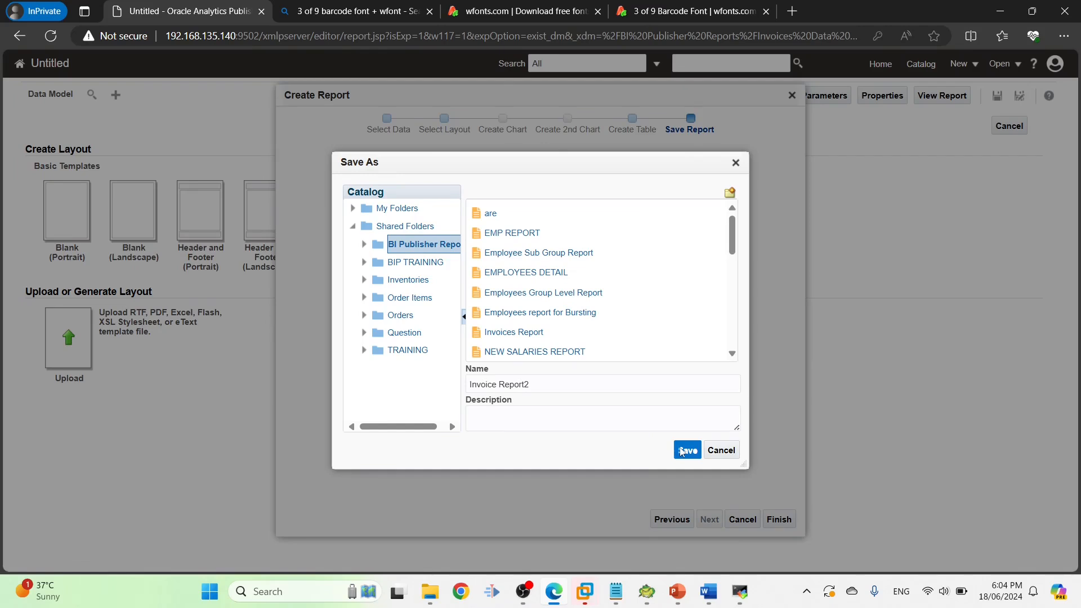
left_click(682, 450)
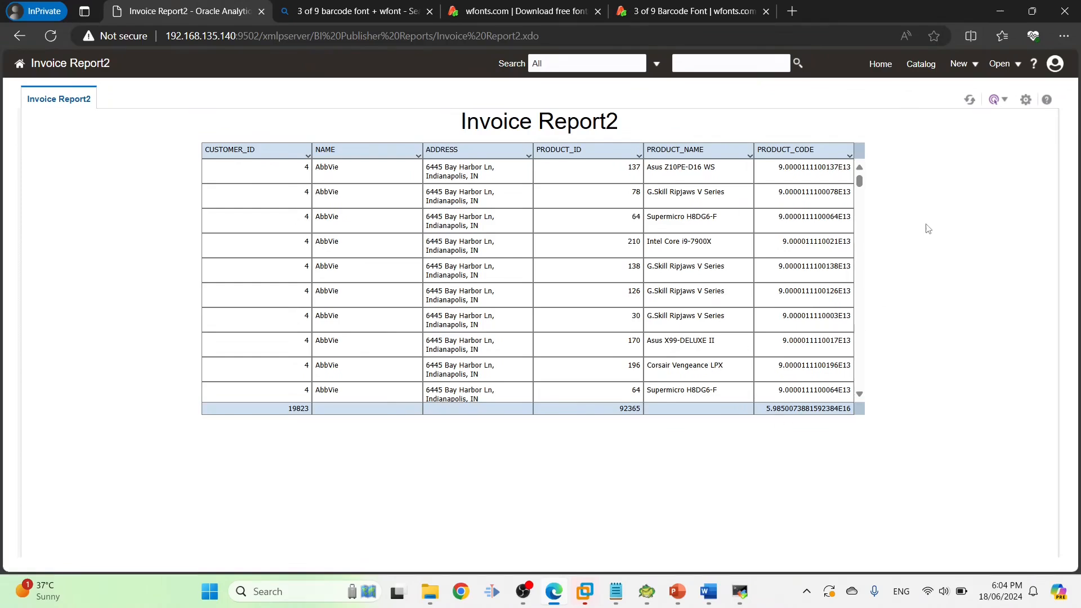
Edit the layout of Invoice Report2, set the PRODUCT_CODE column's font to 3 of 9 Barcode, and save the layout.
left_click(1033, 107)
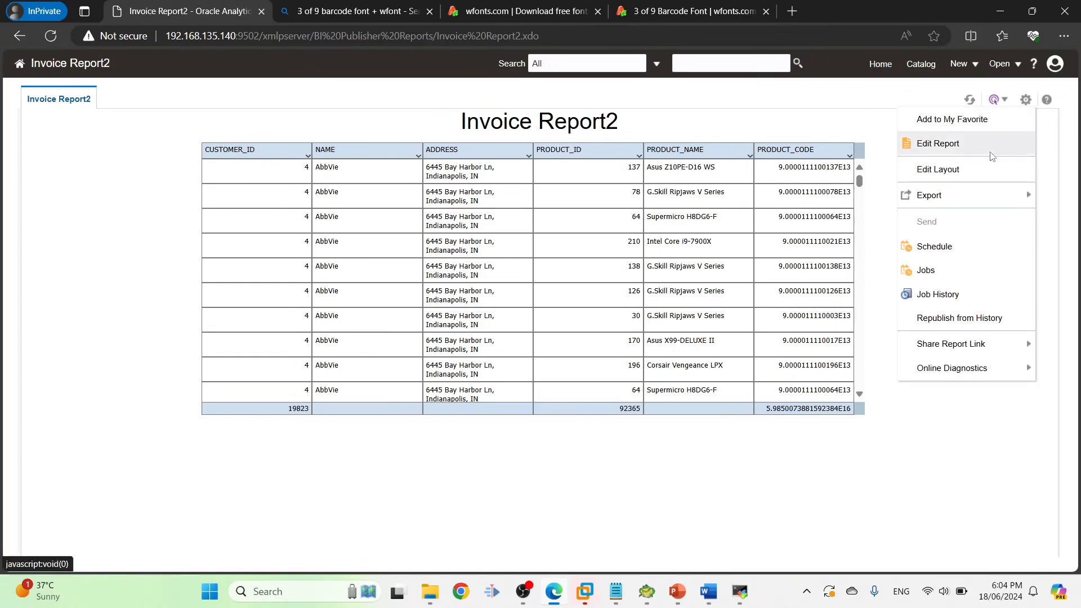
left_click(974, 170)
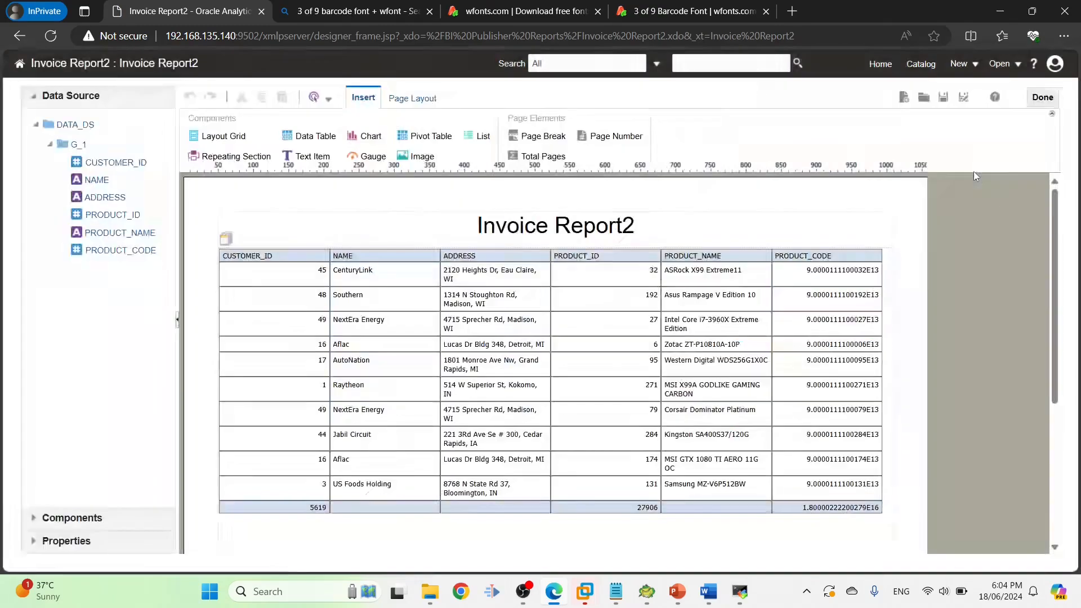
left_click(849, 310)
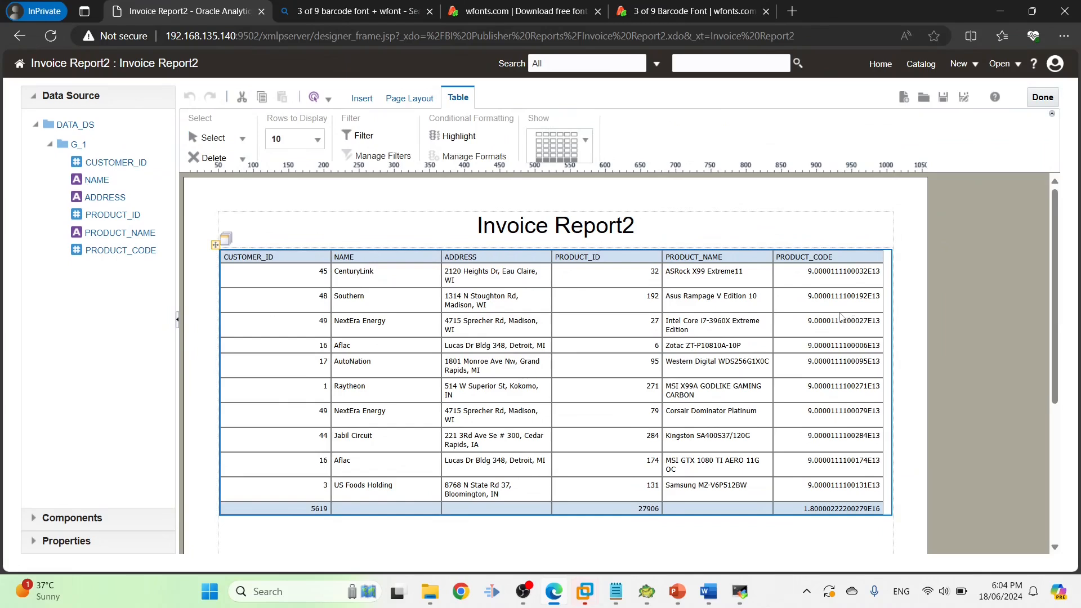
left_click(838, 318)
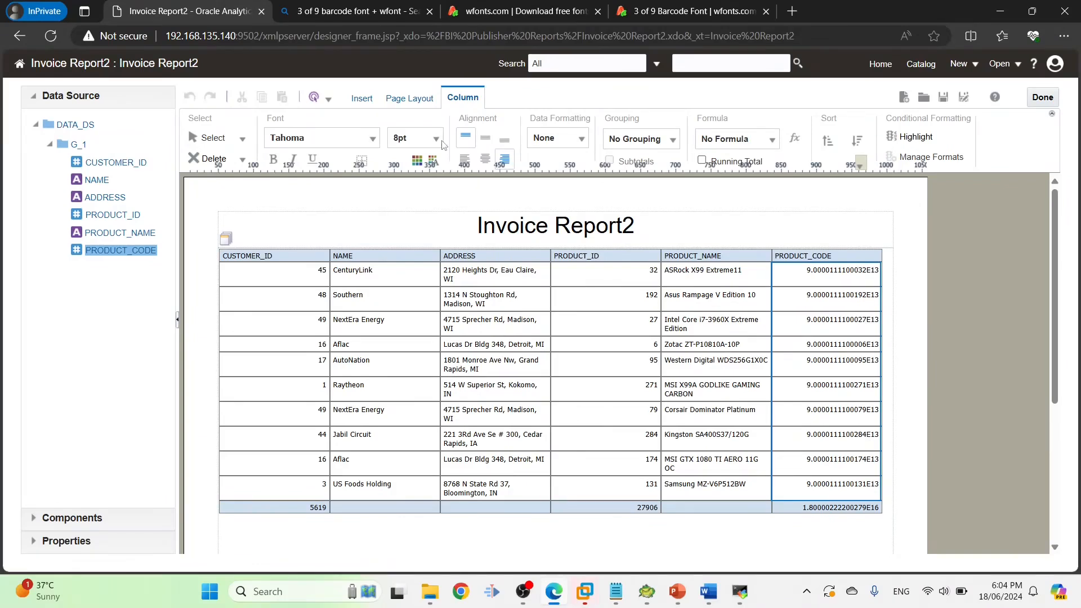
left_click(373, 139)
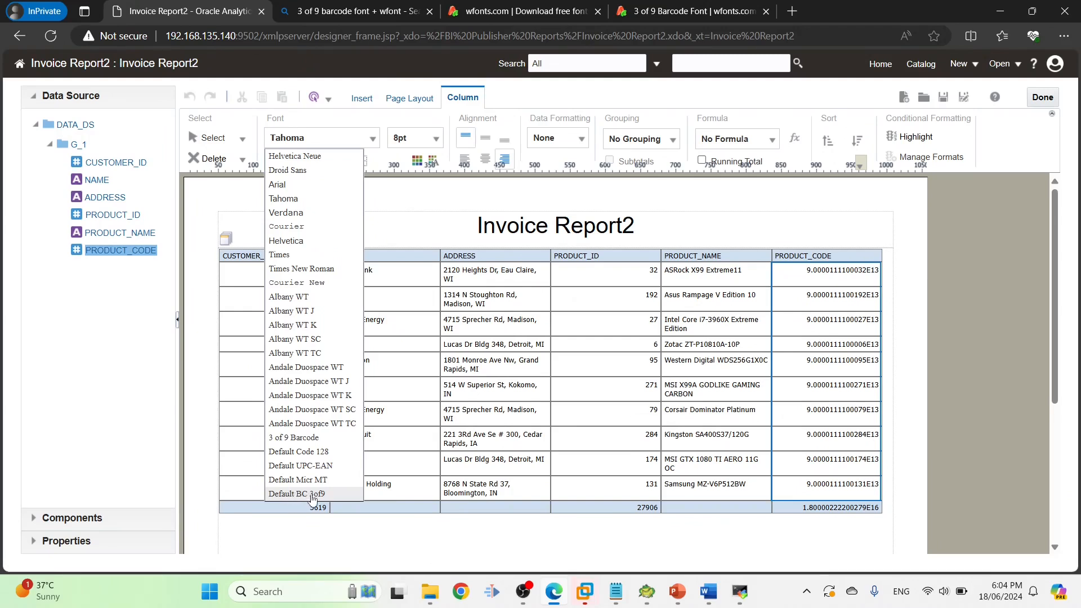
left_click(312, 443)
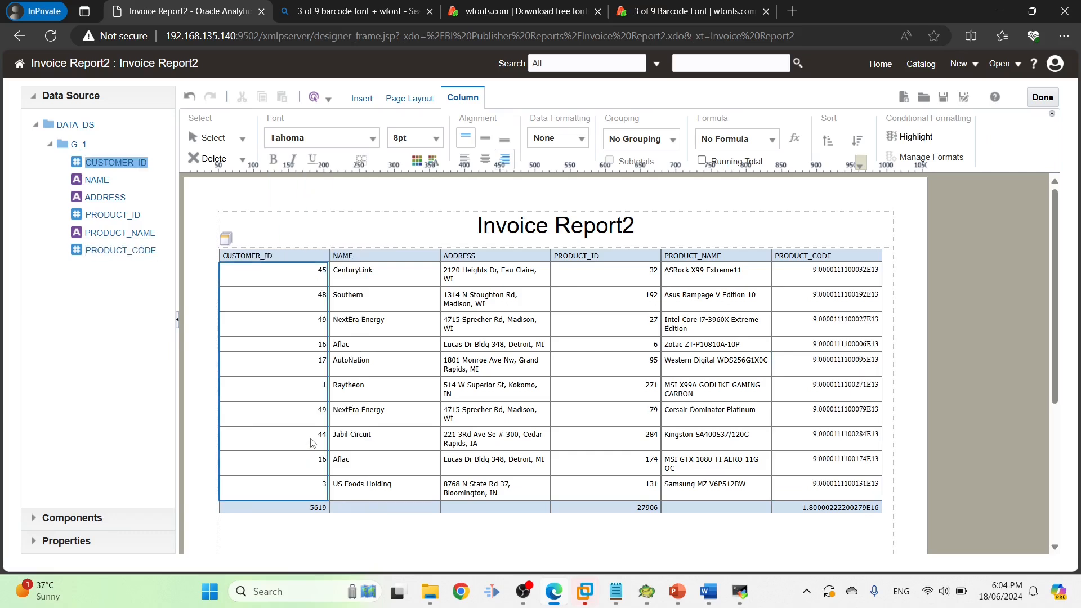
left_click(800, 282)
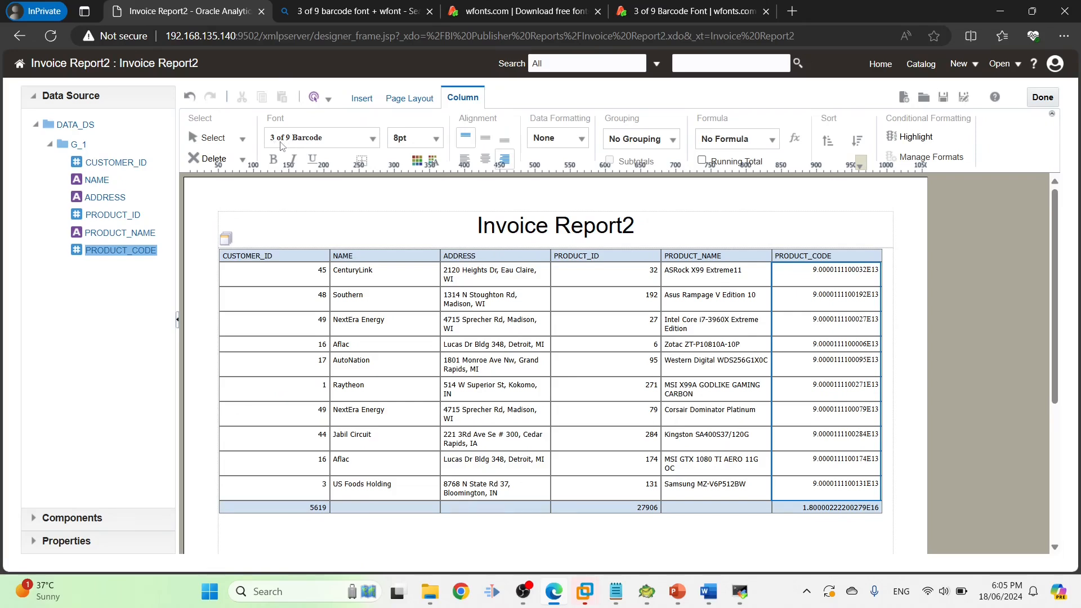
left_click(946, 102)
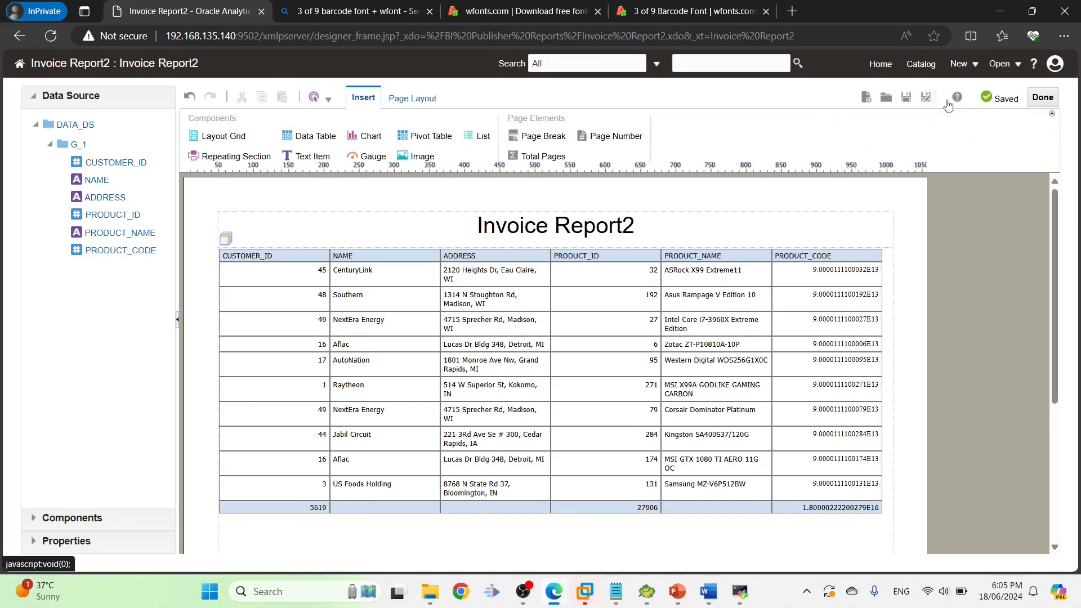
left_click(1040, 97)
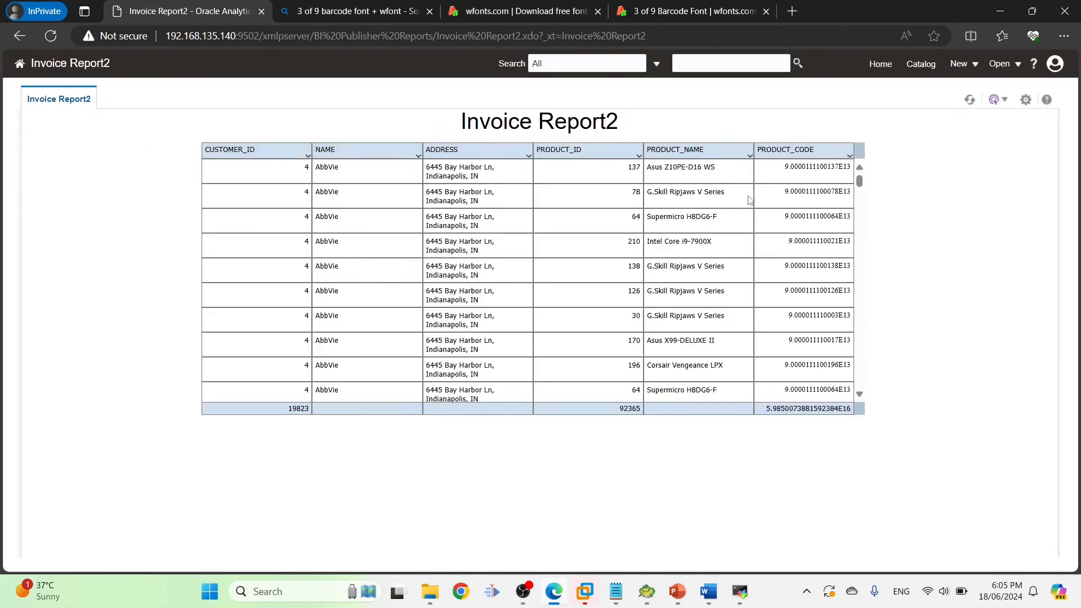
Check the product codes in Invoice Report2's HTML output, its downloaded Excel (*.xlsx) file and its PDF output.
left_click(996, 100)
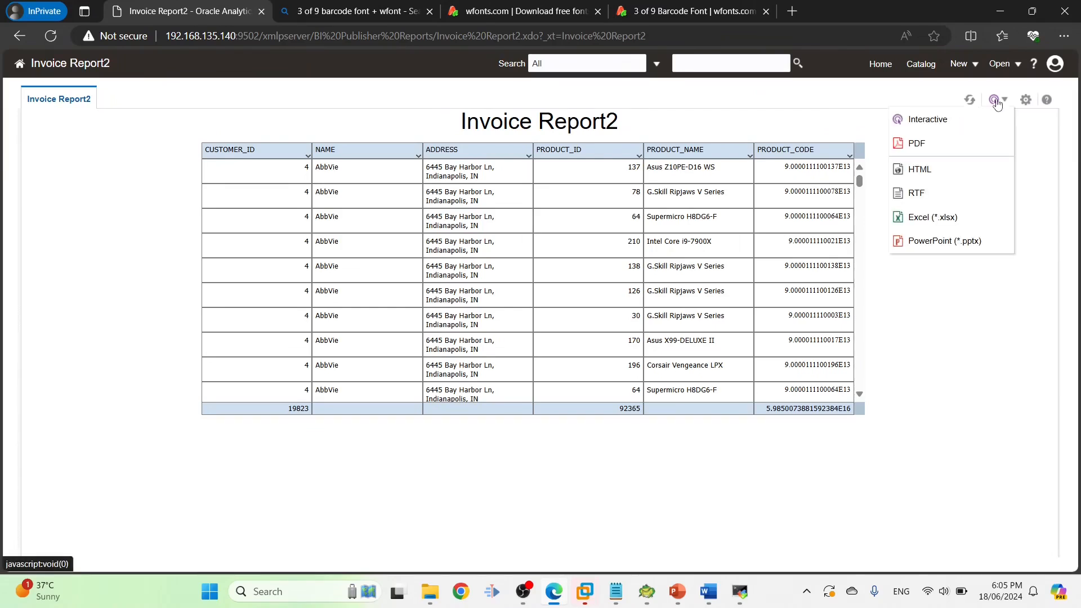
left_click(916, 171)
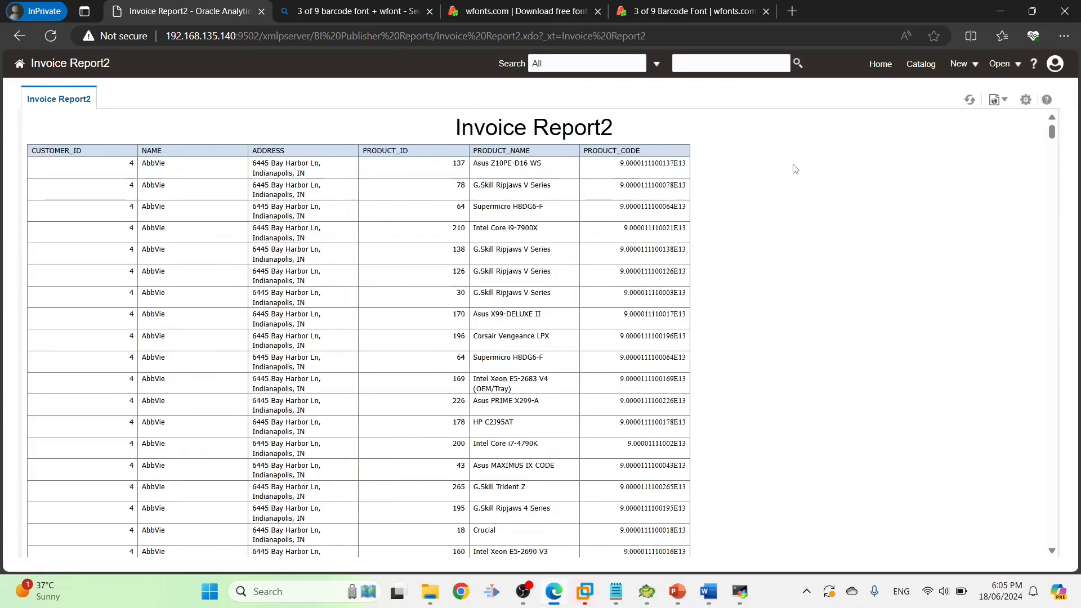
left_click(997, 101)
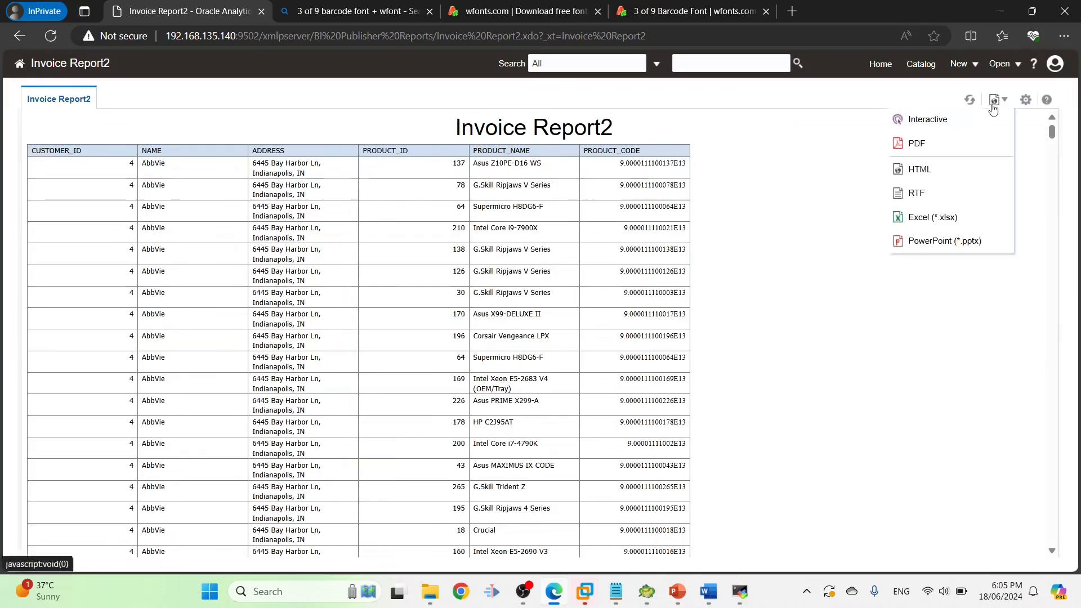
left_click(934, 215)
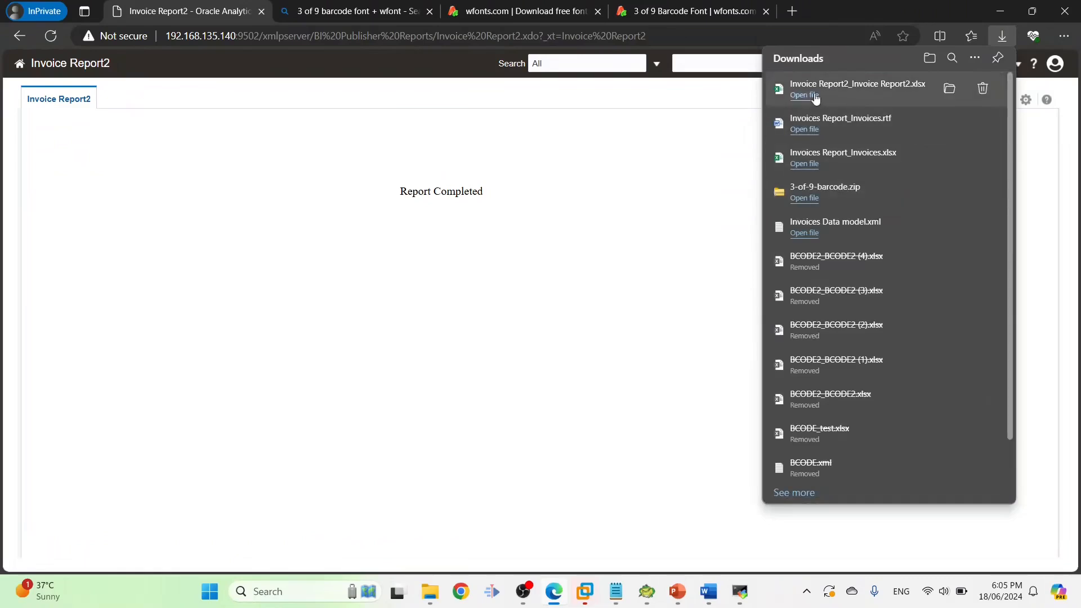
left_click(814, 96)
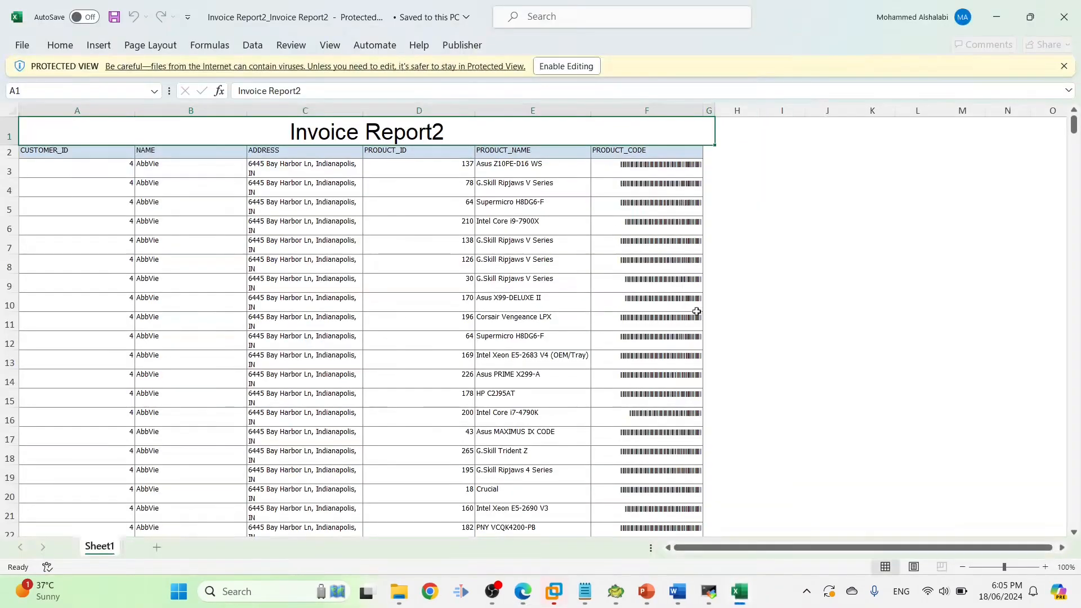
left_click(1064, 17)
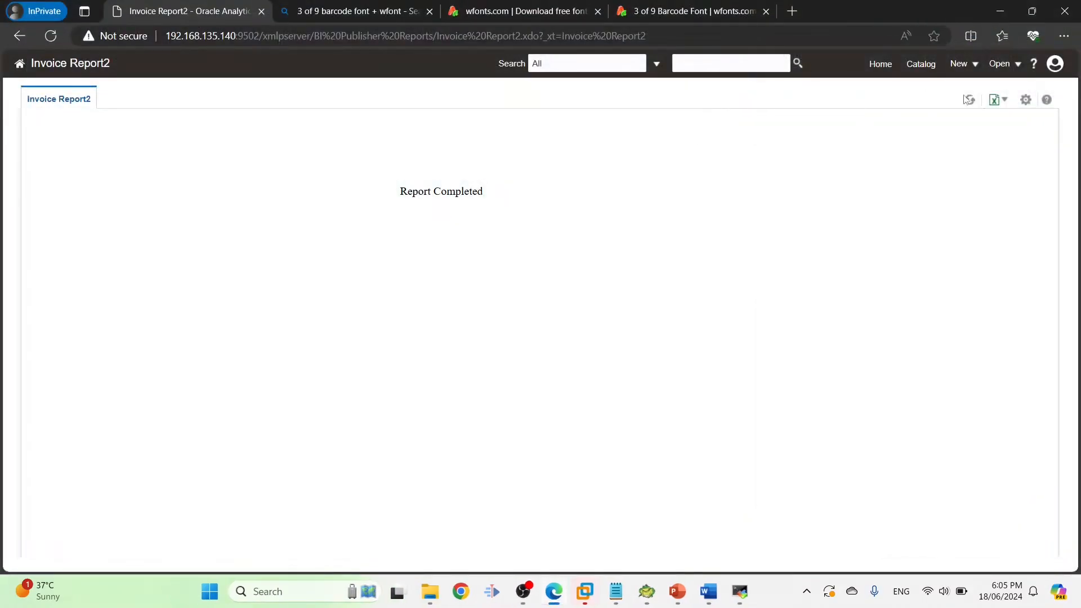
left_click(996, 101)
left_click(949, 151)
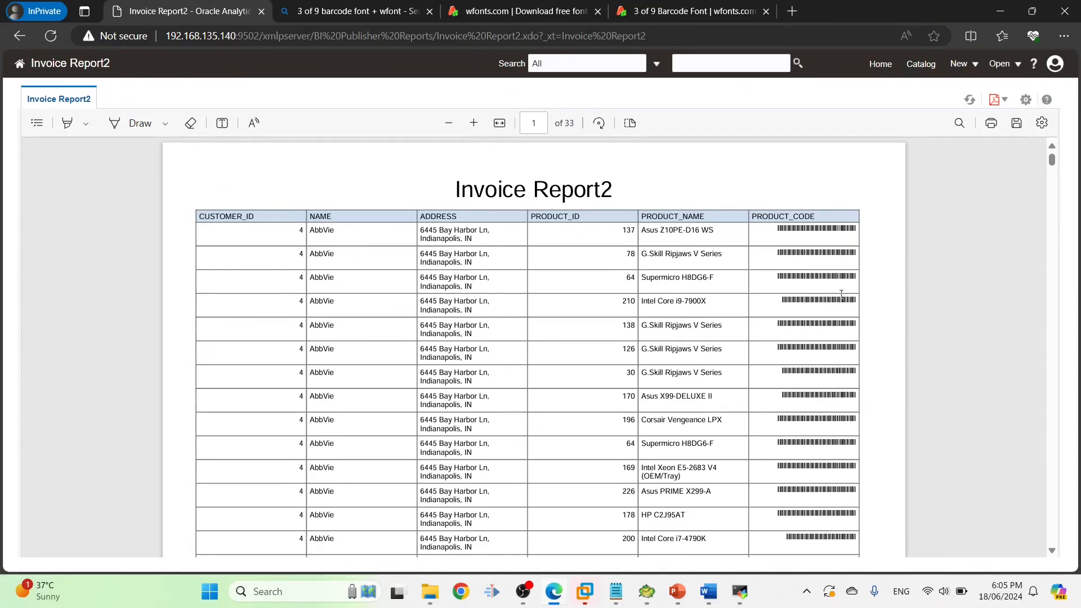
Open Invoices Report from the catalog's BI Publisher Reports folder and view it as PDF.
left_click(920, 67)
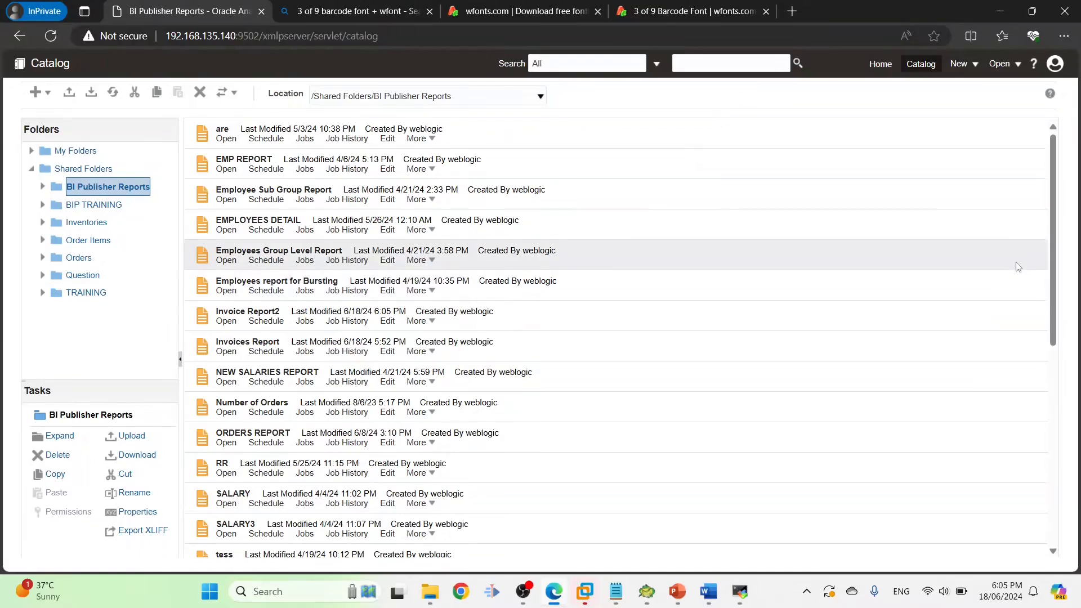
left_click_drag(1051, 265, 1073, 362)
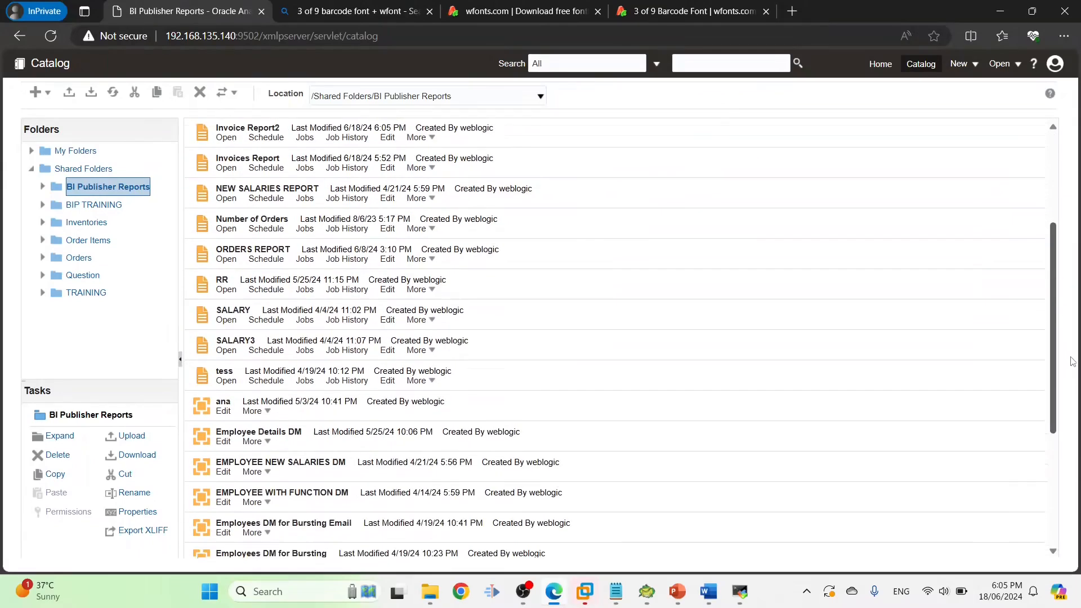
scroll(474, 433, "down", 4)
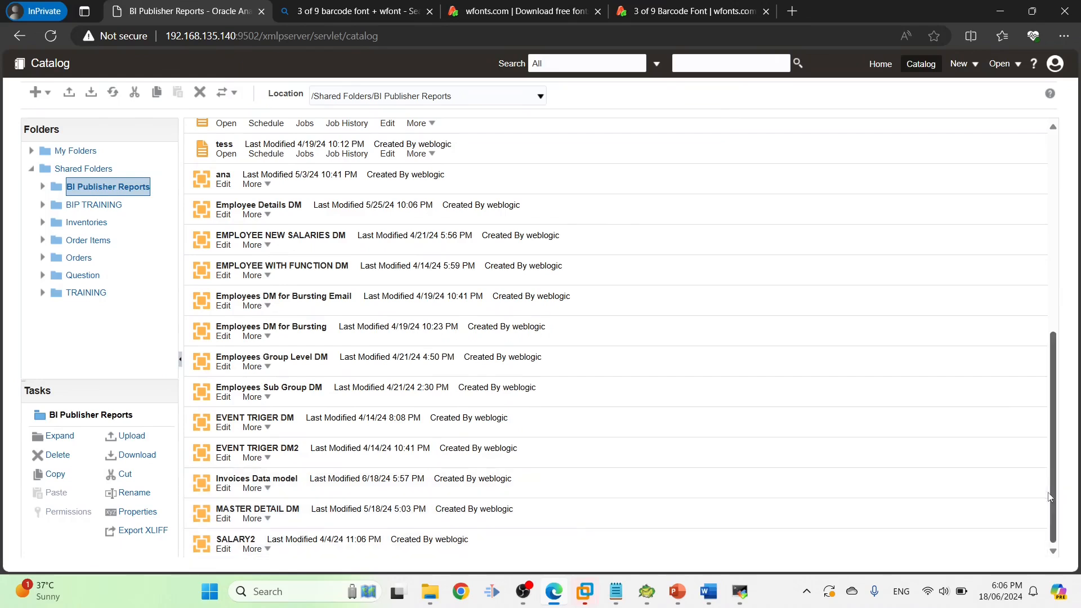
scroll(1048, 496, "up", 7)
scroll(1069, 304, "down", 3)
scroll(619, 337, "down", 4)
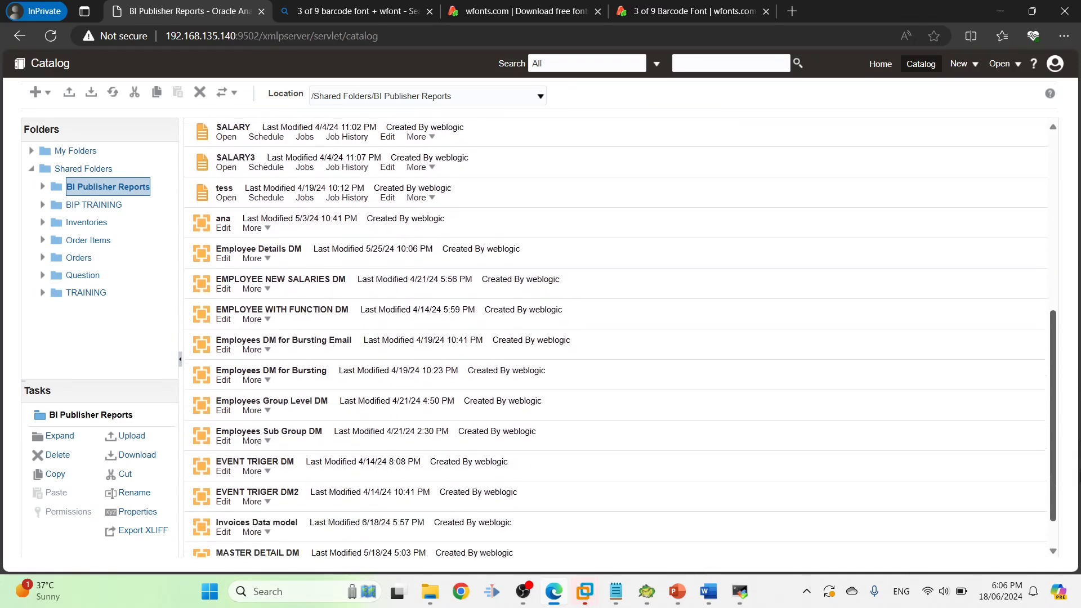
scroll(619, 338, "down", 2)
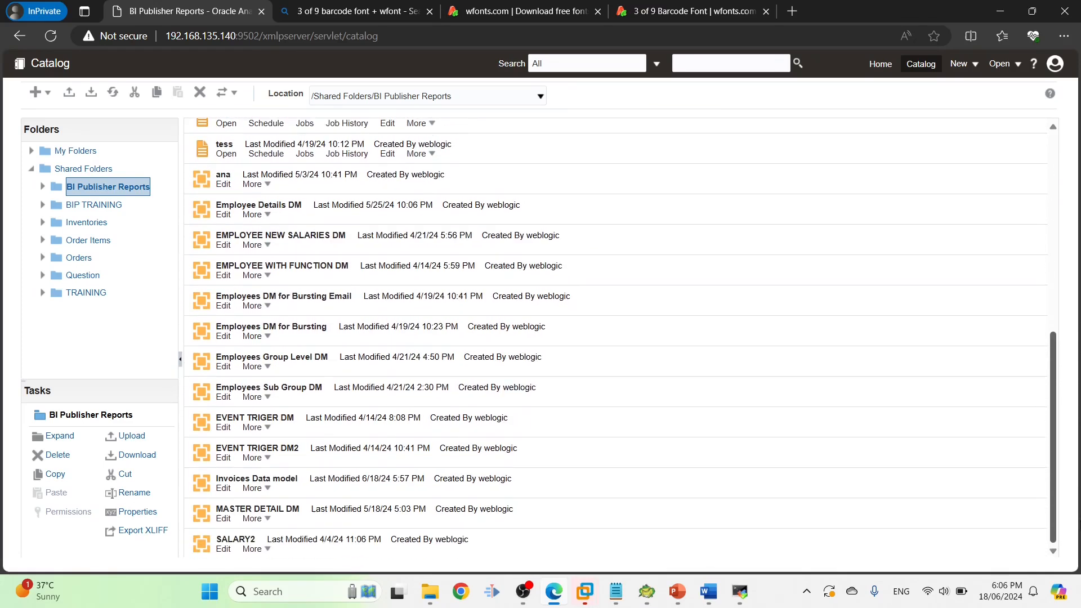
scroll(334, 309, "up", 8)
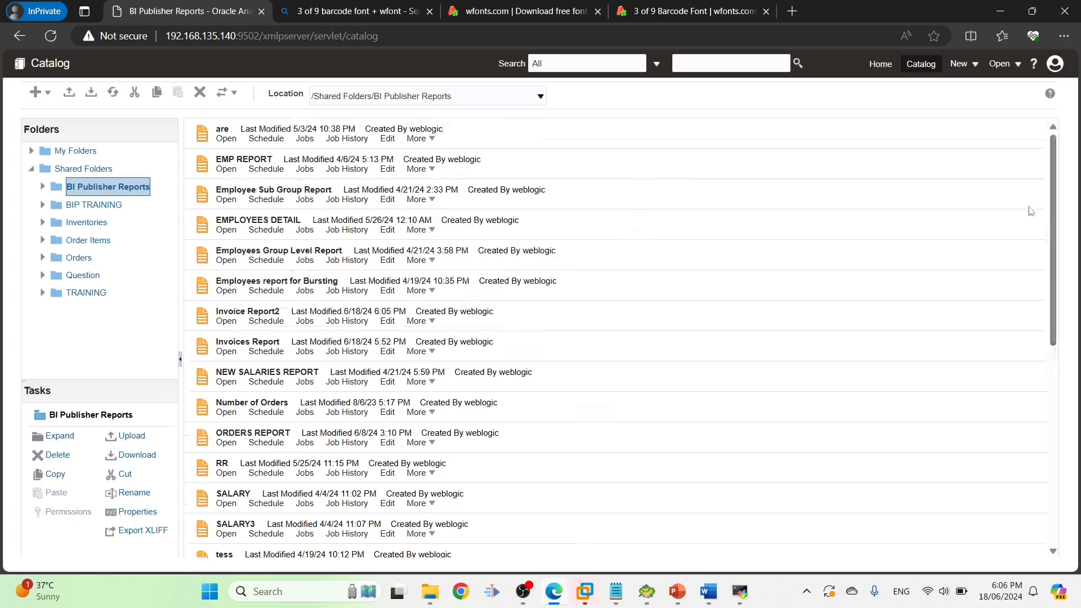
left_click(228, 361)
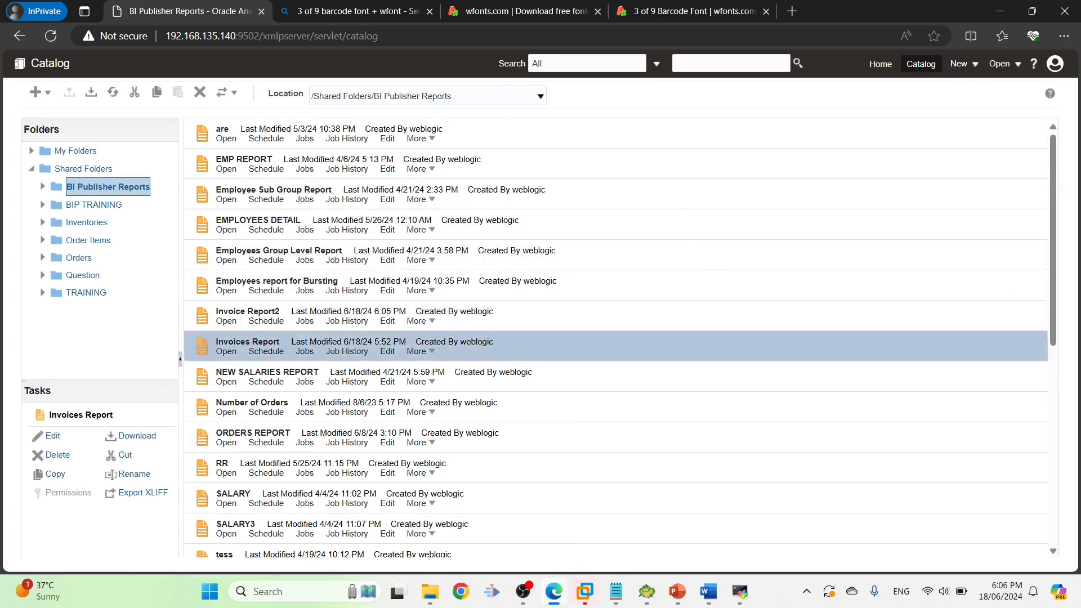
left_click(226, 354)
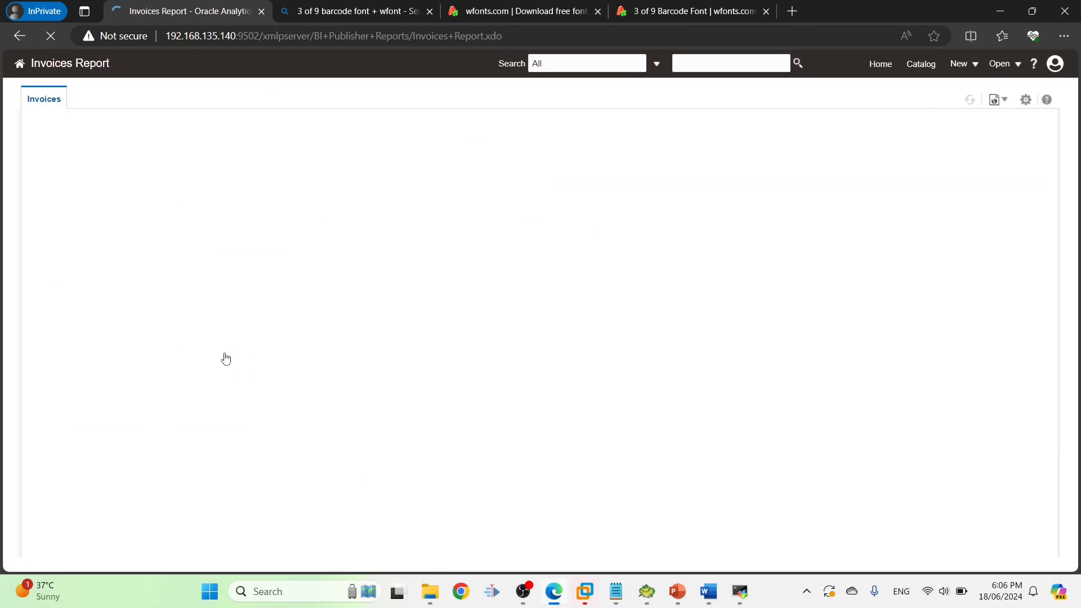
left_click(999, 109)
left_click(937, 146)
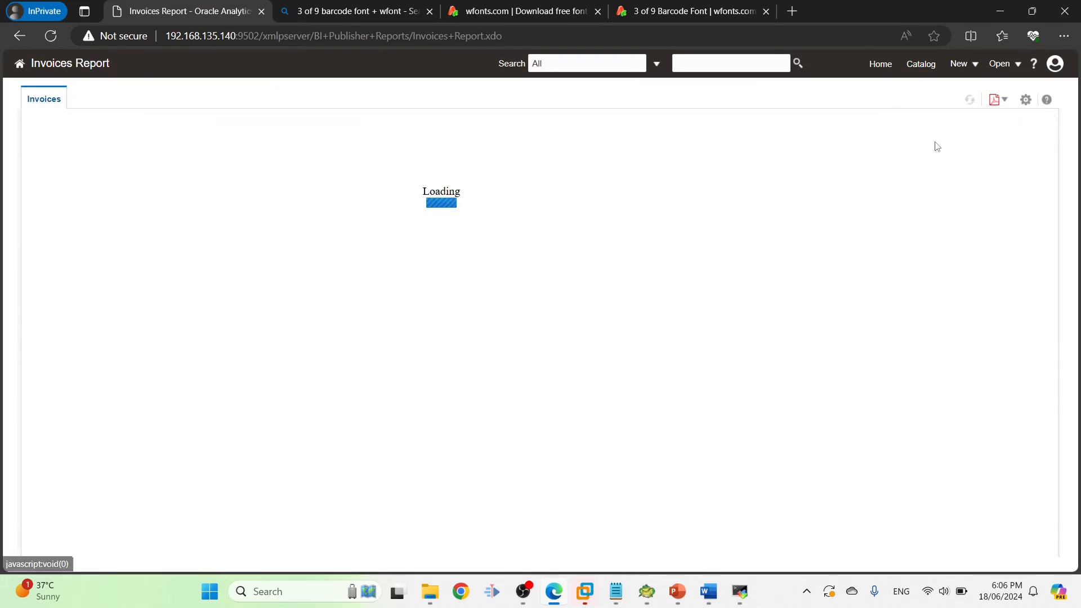